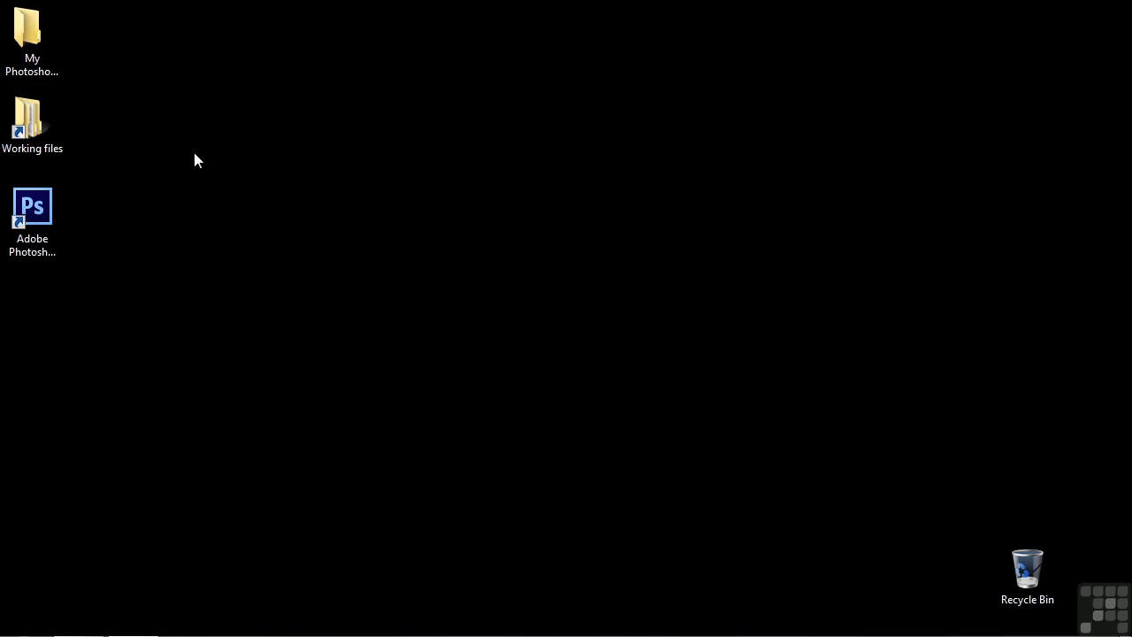
# - Open Photoshop and create a transparent RGB document, 1200 by 1200 pixels at 300 pixels/inch
pyautogui.doubleClick(46, 208)
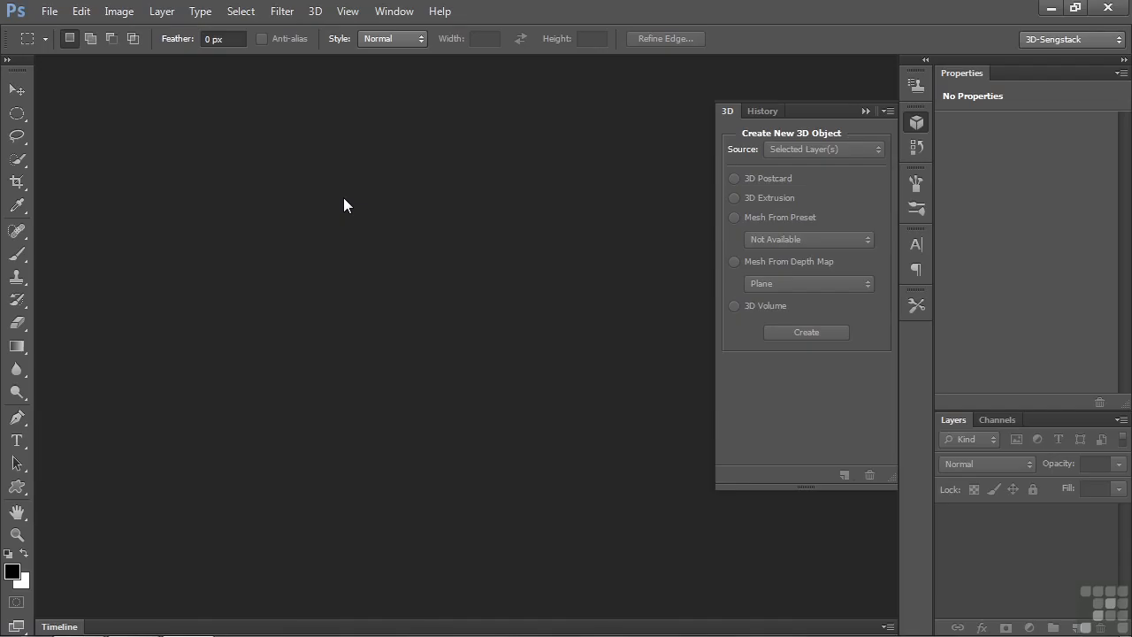
pyautogui.click(50, 11)
pyautogui.click(56, 30)
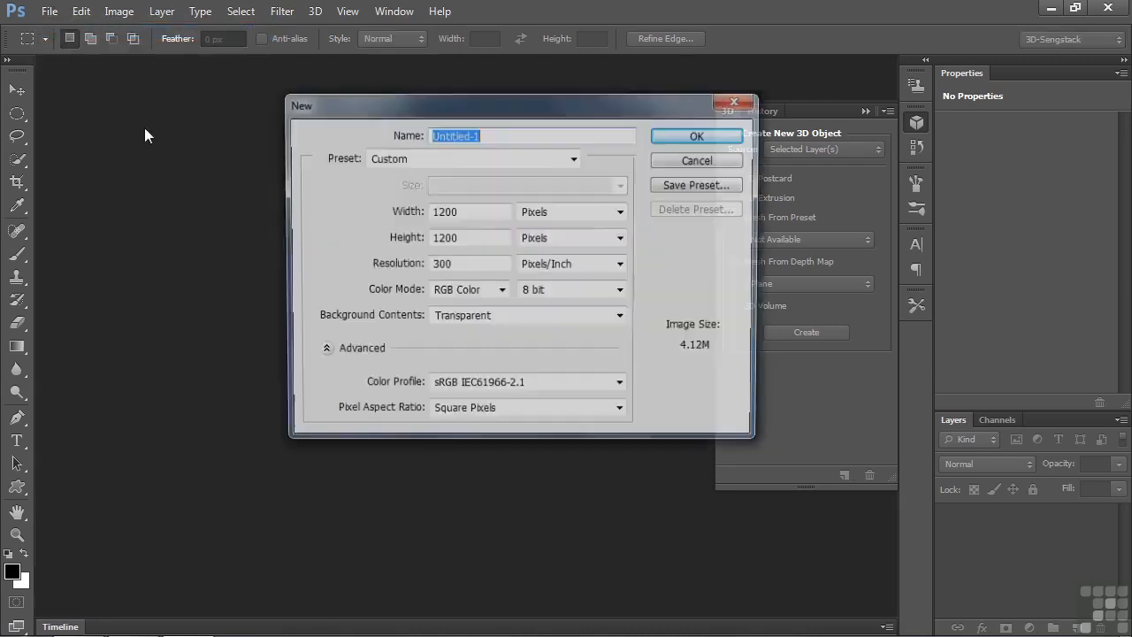
pyautogui.click(680, 137)
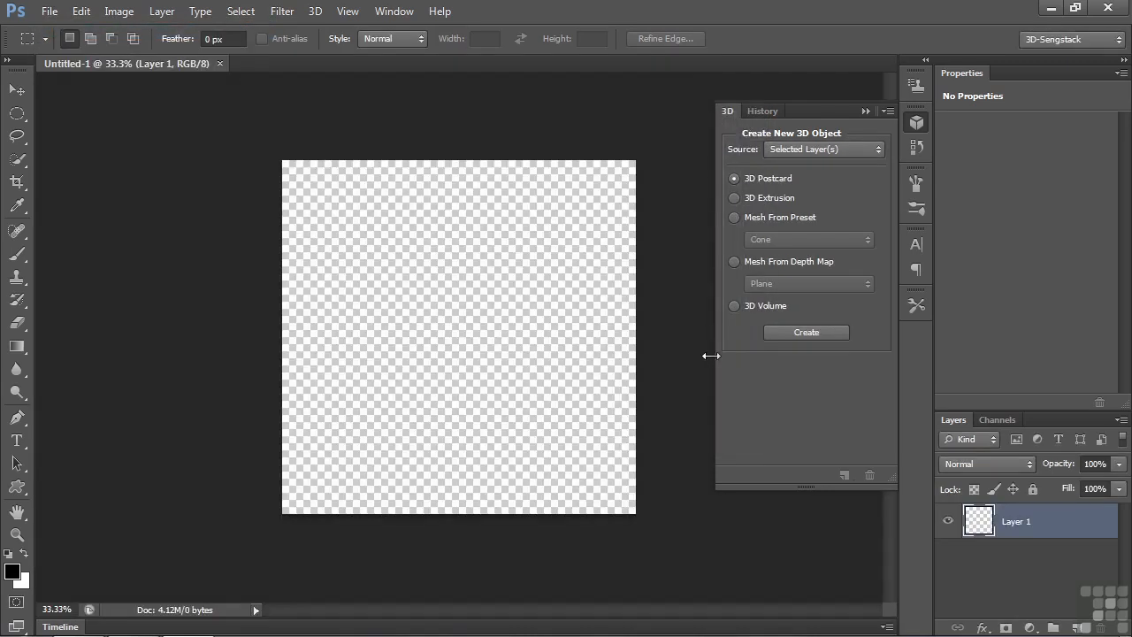
# - Add the text "Cap Prop." across the canvas in 59 pt Times New Roman Regular, coloured gold
pyautogui.click(17, 441)
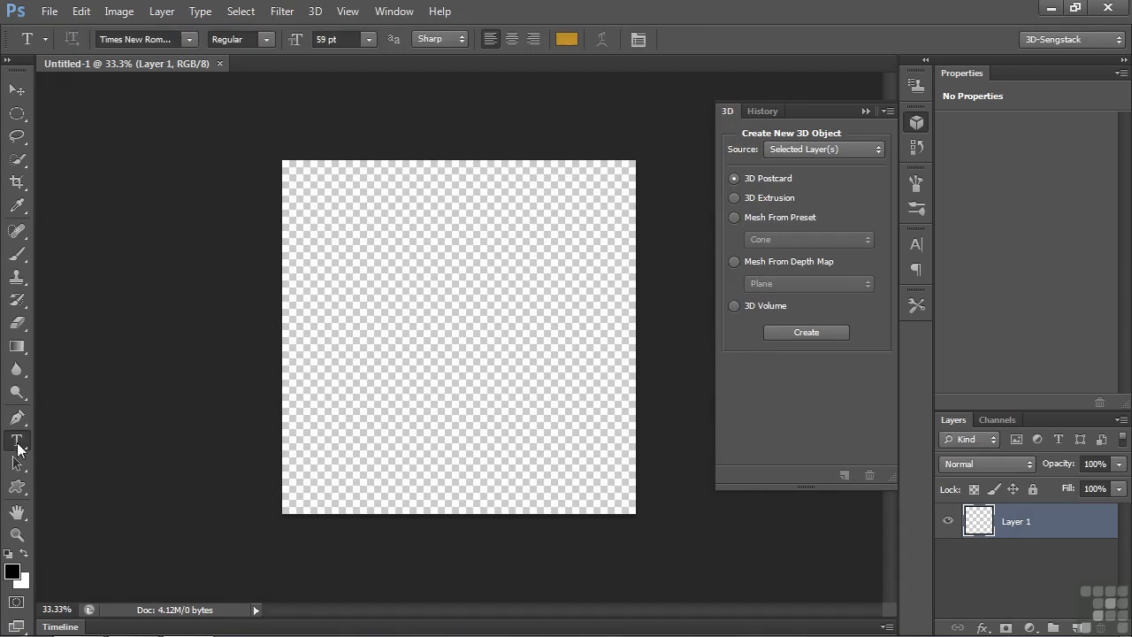
pyautogui.click(329, 377)
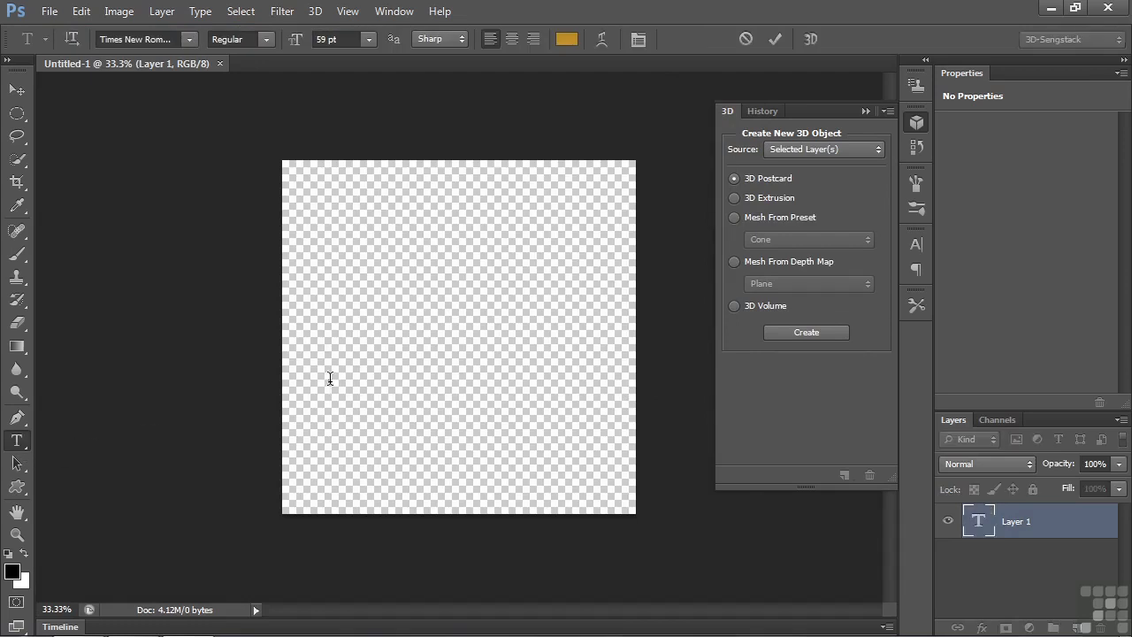
pyautogui.write('Cap Pro')
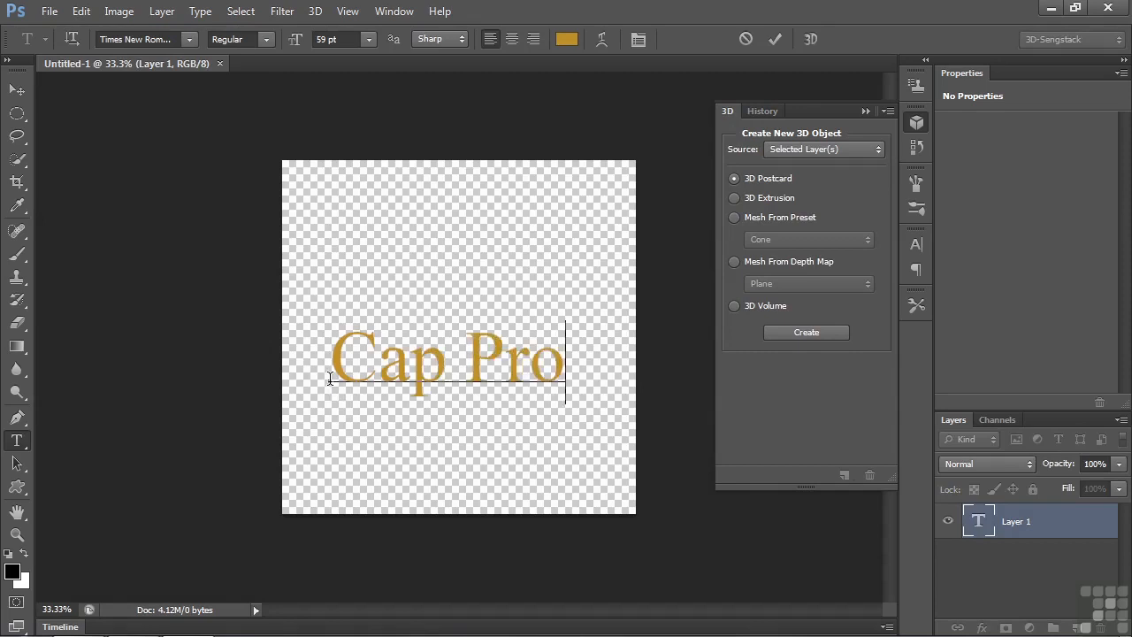
pyautogui.write('p.')
pyautogui.hotkey('ctrl', 'Return')
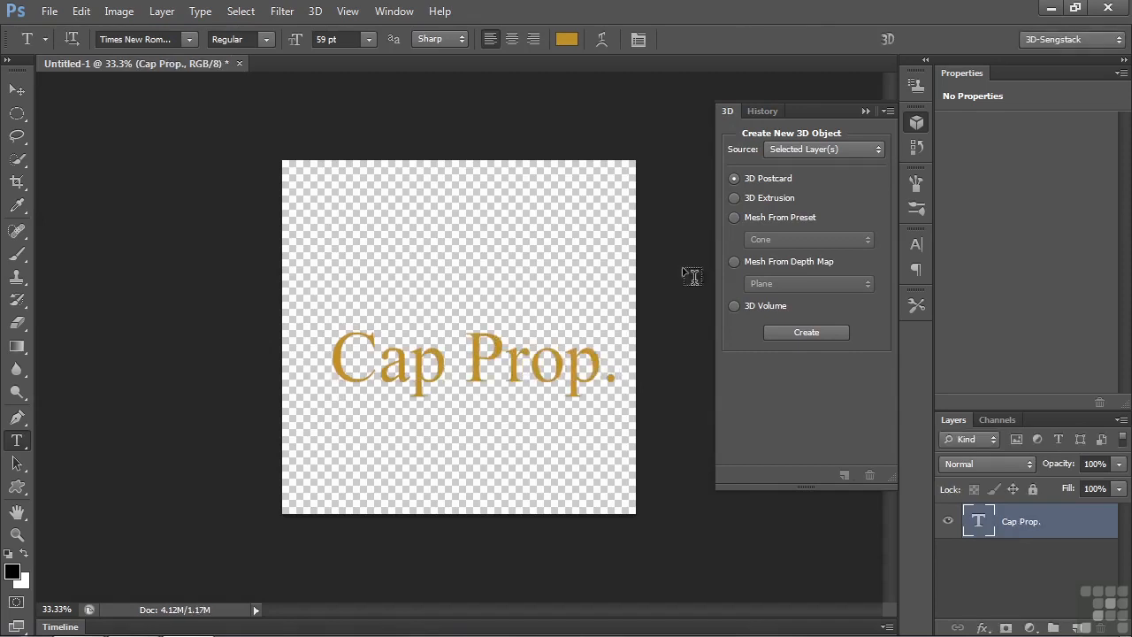
# - Create a 3D extrusion from the text layer and move the 3D camera closer to the lettering
pyautogui.click(806, 332)
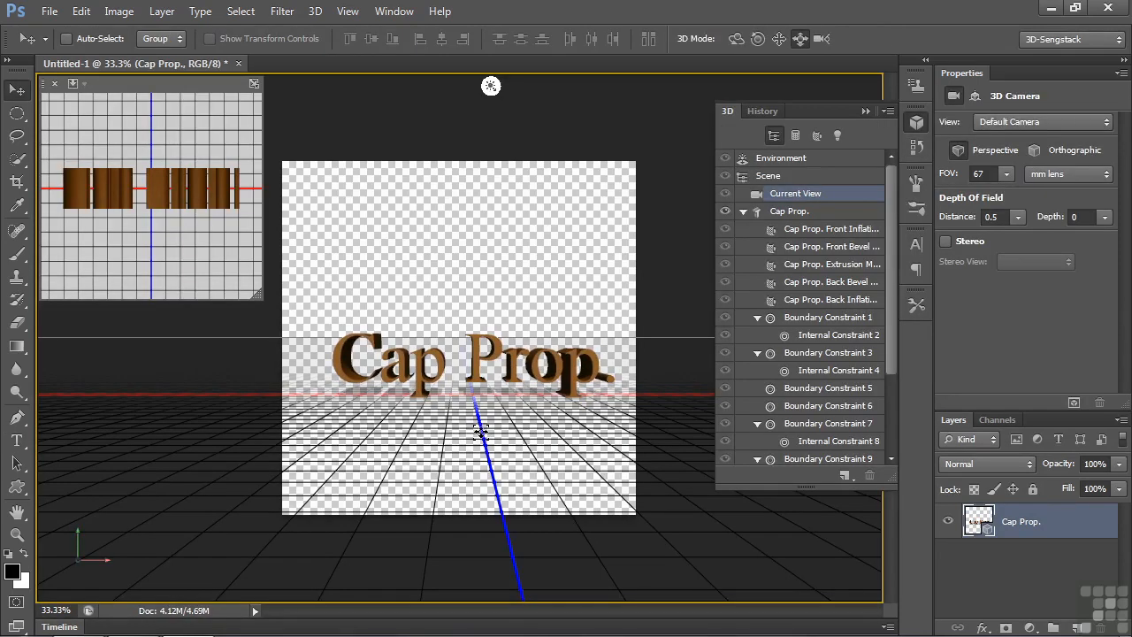
pyautogui.scroll(4, 481, 431)
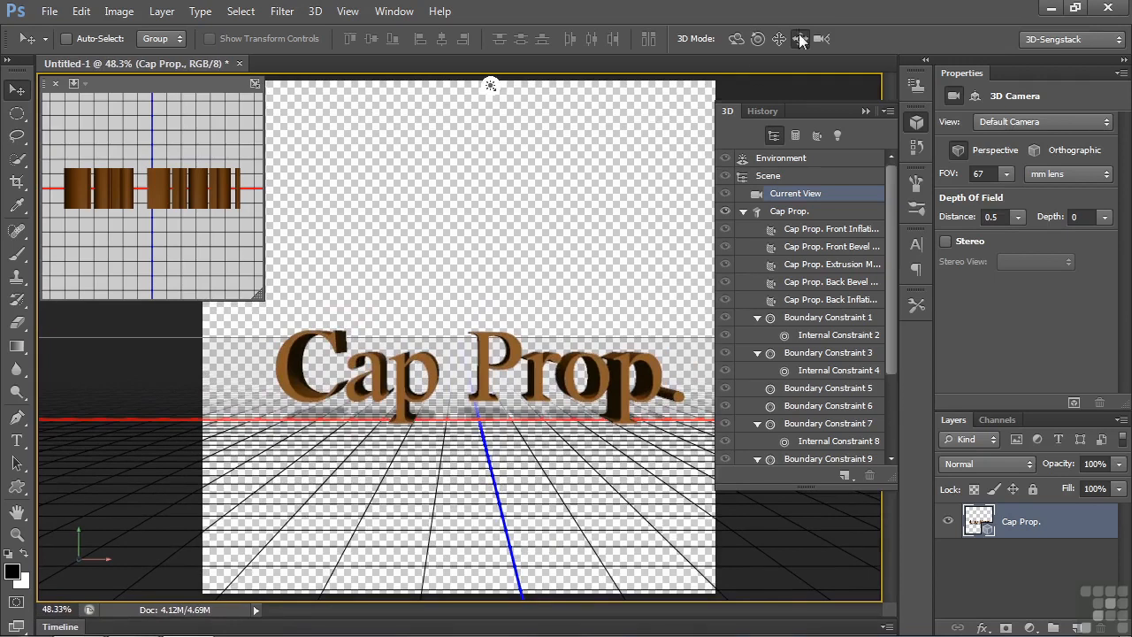
pyautogui.moveTo(493, 458); pyautogui.dragTo(464, 633)
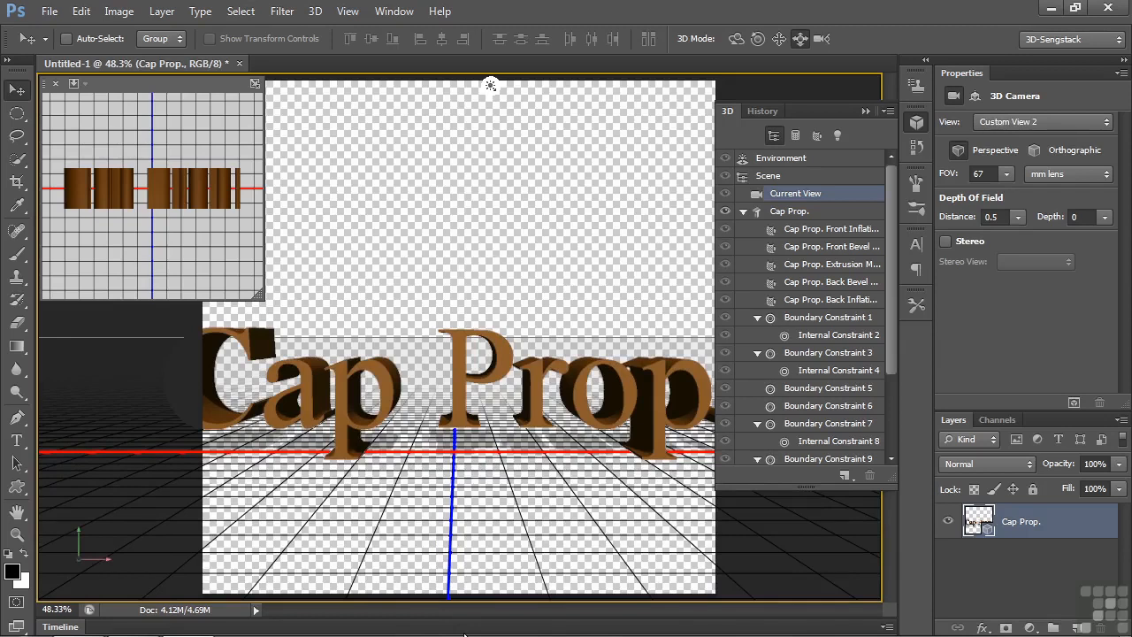
# - Set the diffuse colour of the Cap Prop. front bevel material to red, e51844
pyautogui.click(825, 248)
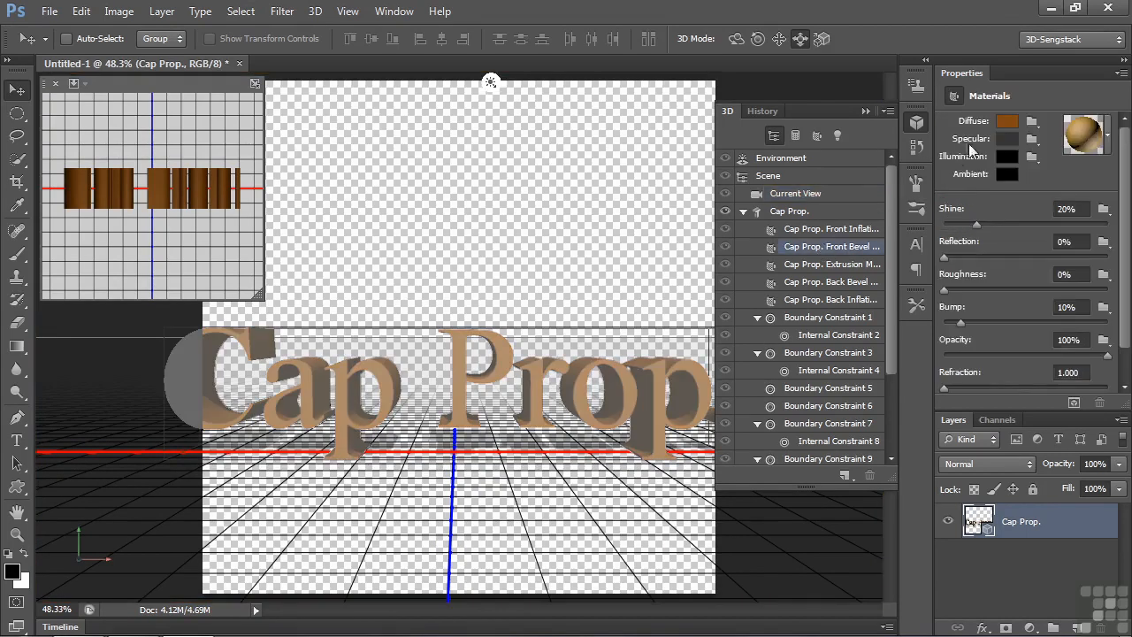
pyautogui.click(1007, 122)
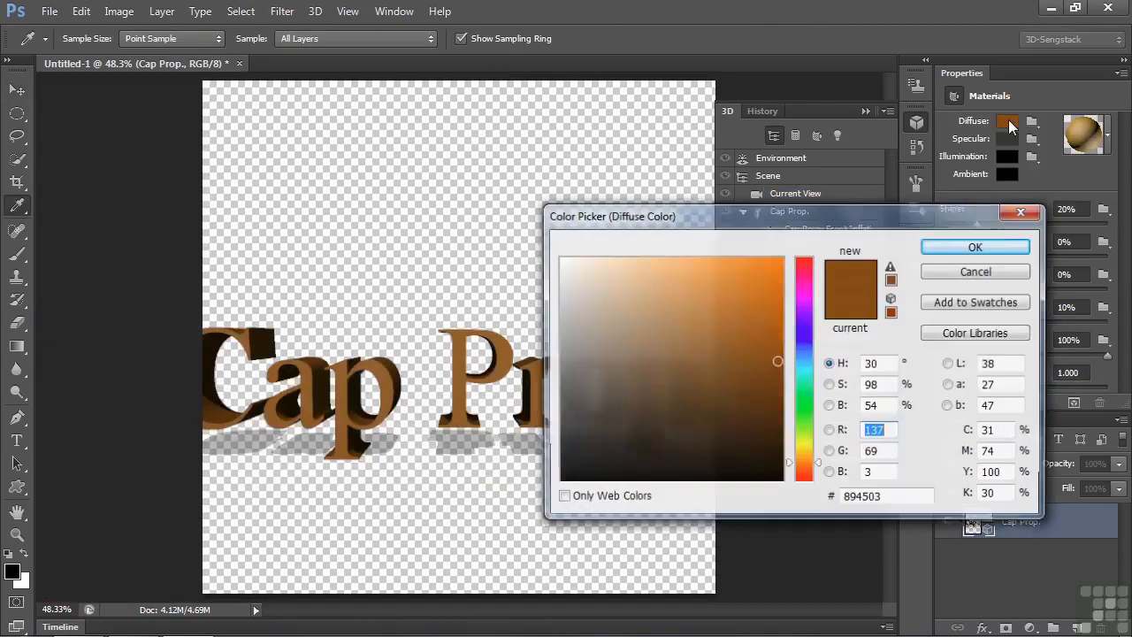
pyautogui.click(795, 265)
pyautogui.click(759, 279)
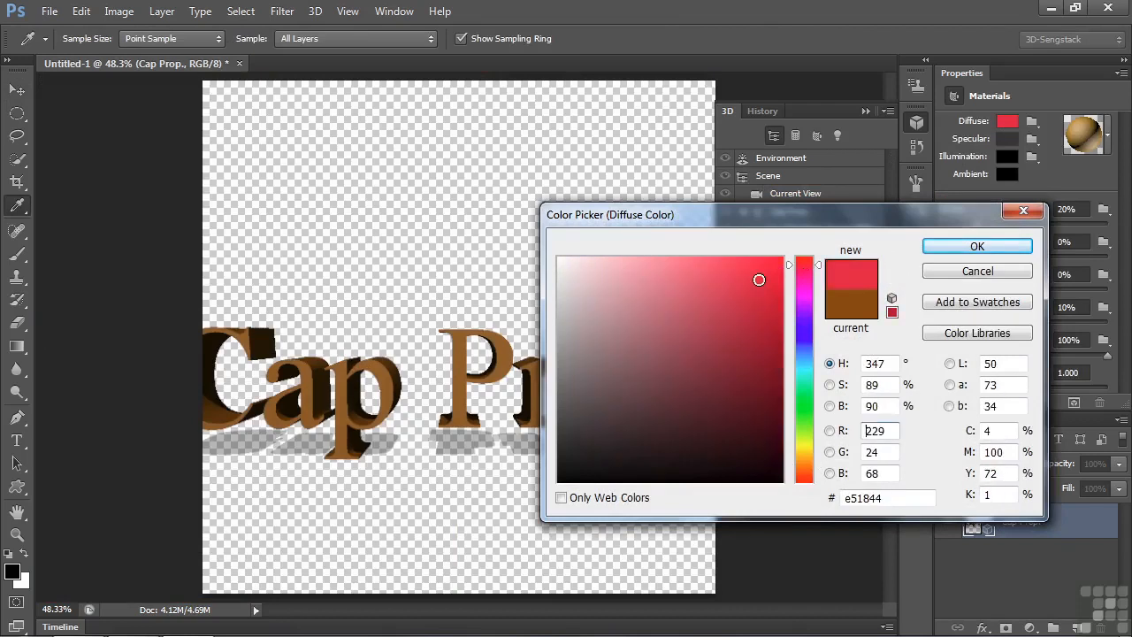
pyautogui.click(966, 247)
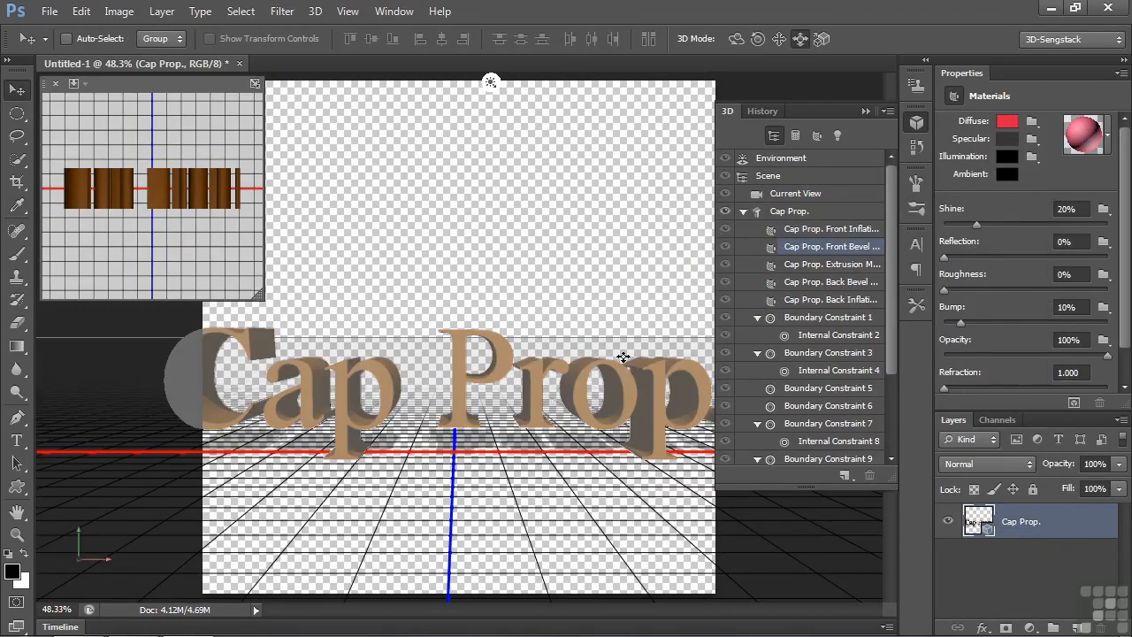
# - Set the diffuse colour of the Cap Prop. extrusion material to green, 15b911
pyautogui.click(856, 265)
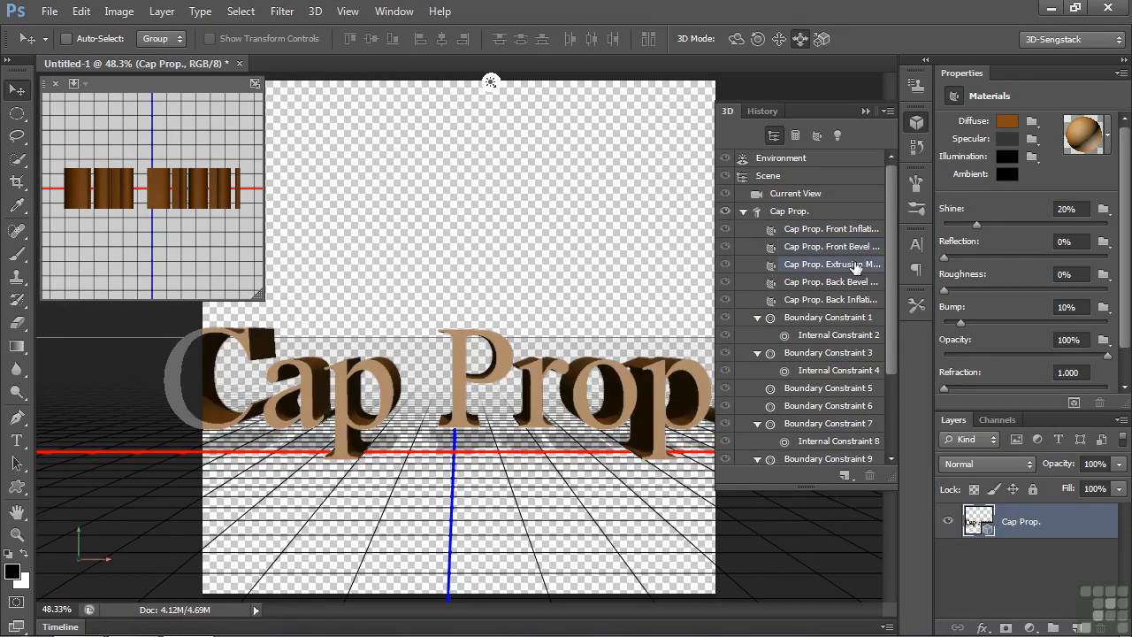
pyautogui.click(1008, 122)
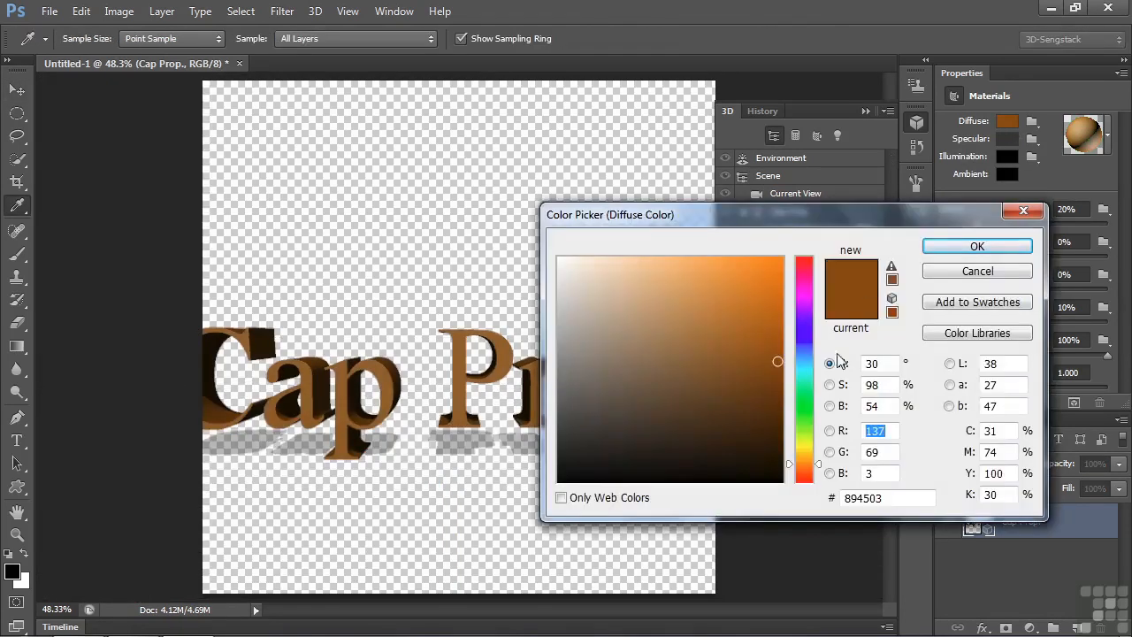
pyautogui.click(804, 408)
pyautogui.click(763, 318)
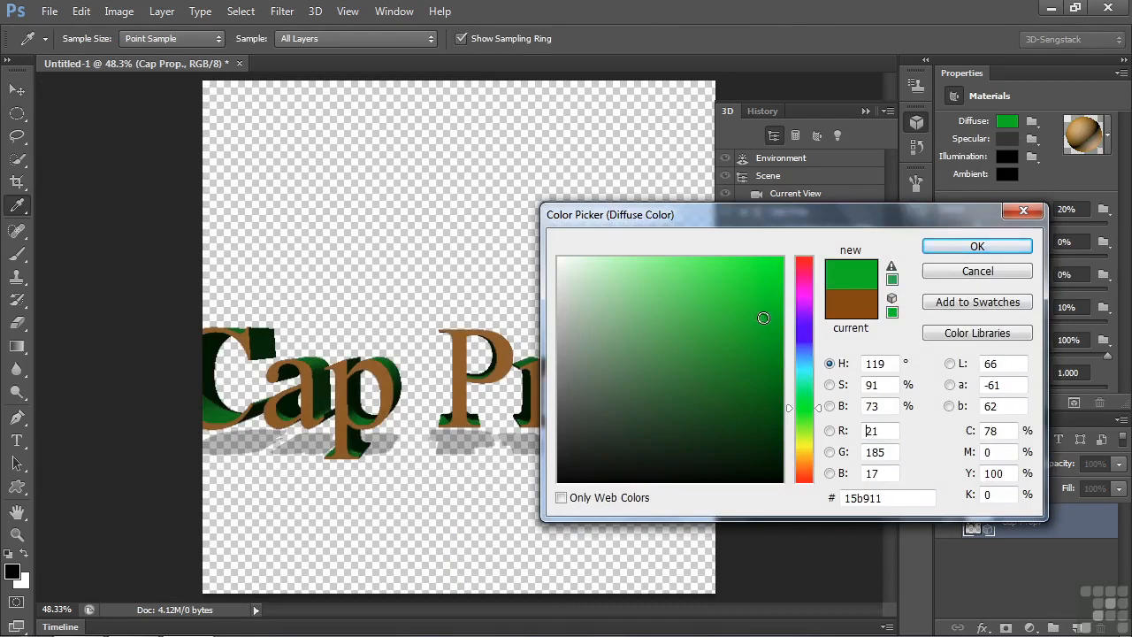
pyautogui.click(976, 247)
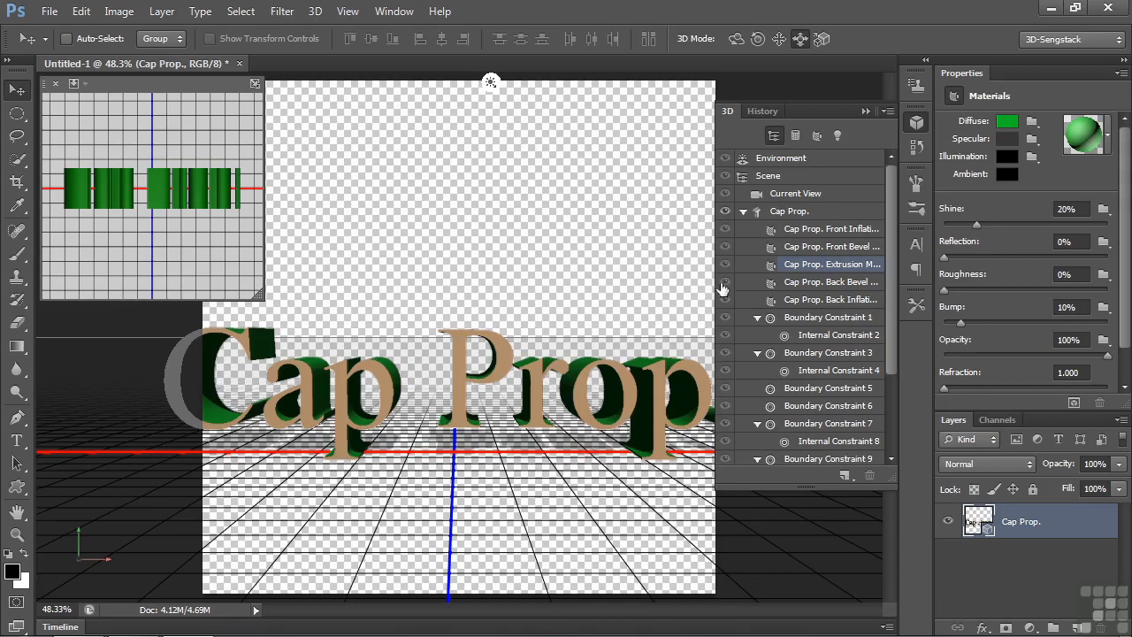
# - Bevel the front cap of the Cap Prop. mesh with a width of 36% and an angle of 39°
pyautogui.click(789, 212)
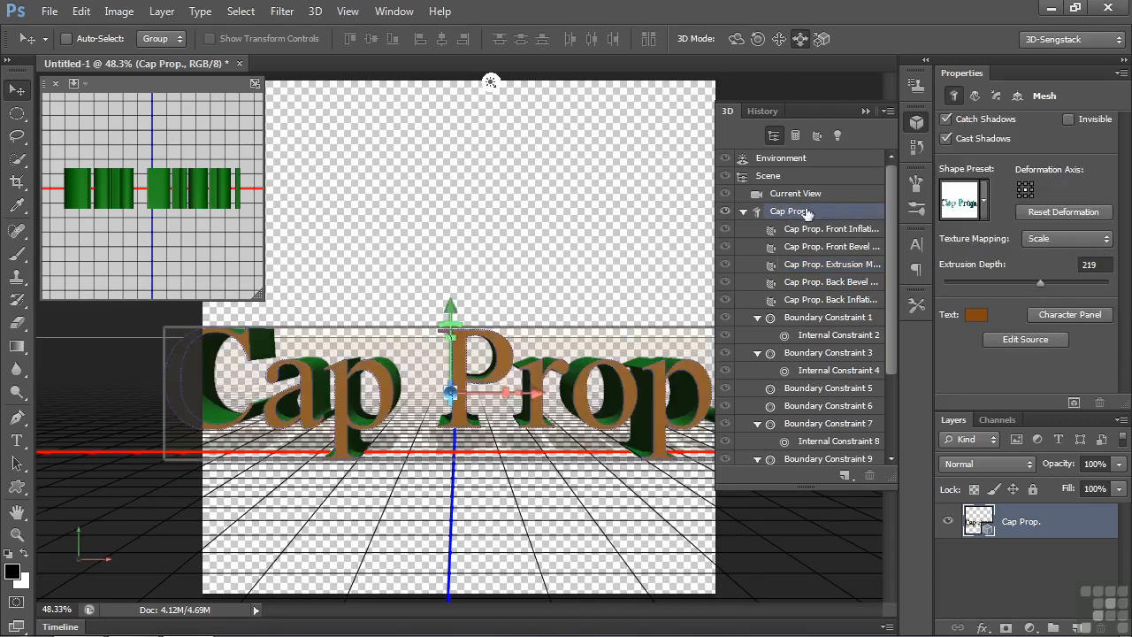
pyautogui.click(998, 95)
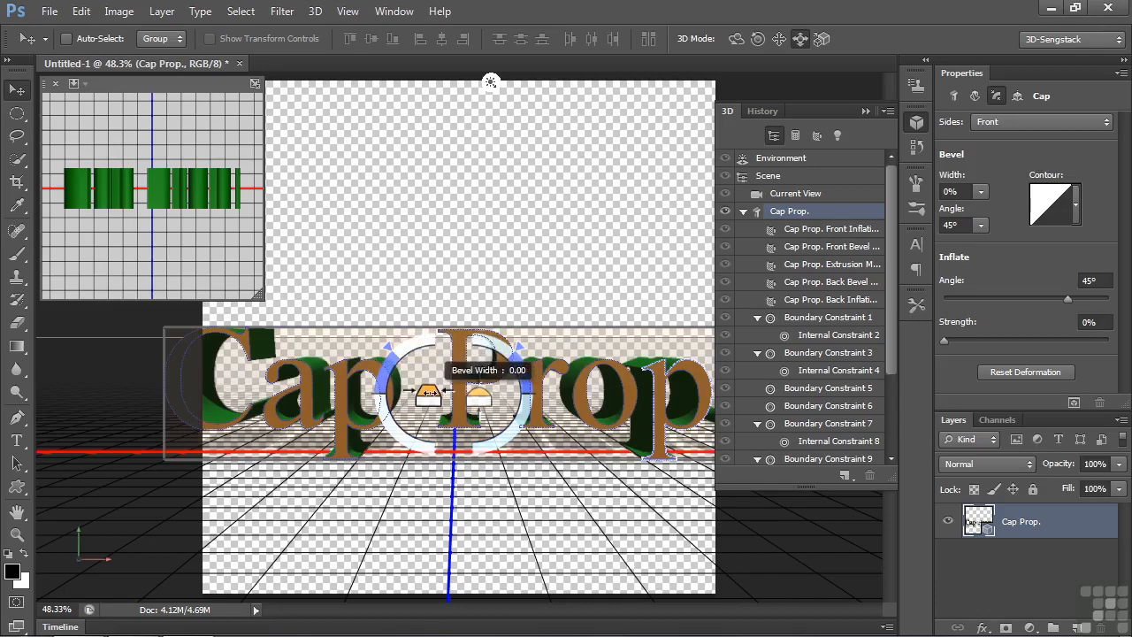
pyautogui.moveTo(428, 390); pyautogui.dragTo(749, 387)
pyautogui.moveTo(395, 356)
pyautogui.mouseDown()
pyautogui.moveTo(412, 345)
pyautogui.moveTo(388, 379)
pyautogui.moveTo(389, 440)
pyautogui.moveTo(399, 352)
pyautogui.moveTo(389, 379)
pyautogui.moveTo(393, 364)
pyautogui.mouseUp()
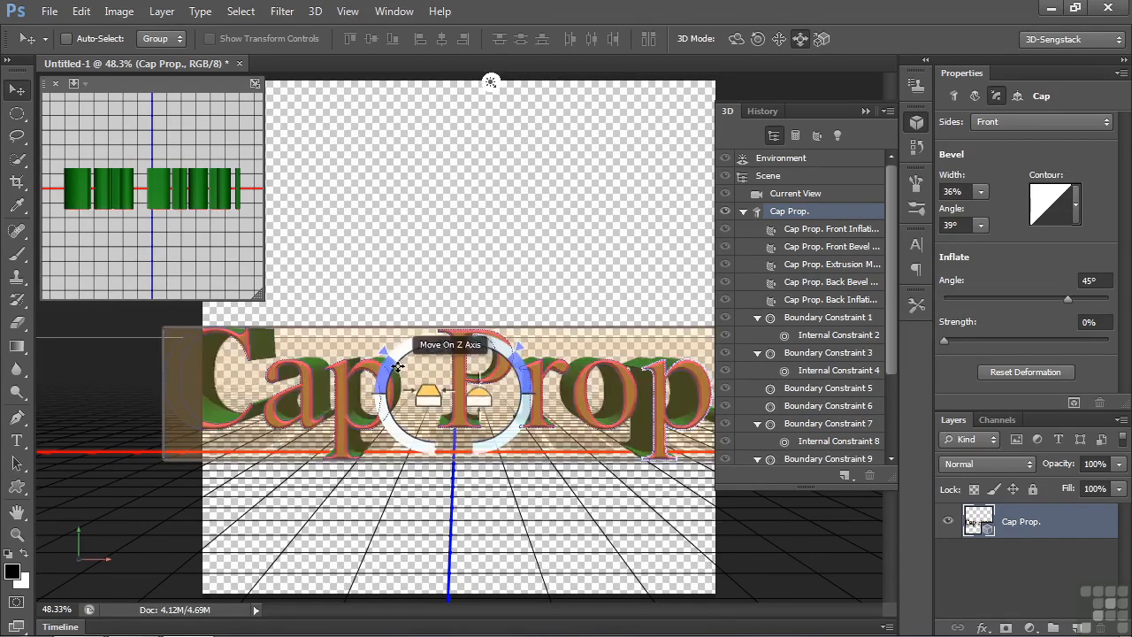
# - Change the front cap's bevel angle to 45° using the on-canvas controls
pyautogui.hotkey('ctrl', '+')
pyautogui.hotkey('ctrl', '+')
pyautogui.hotkey('ctrl', '+')
pyautogui.hotkey('ctrl', '+')
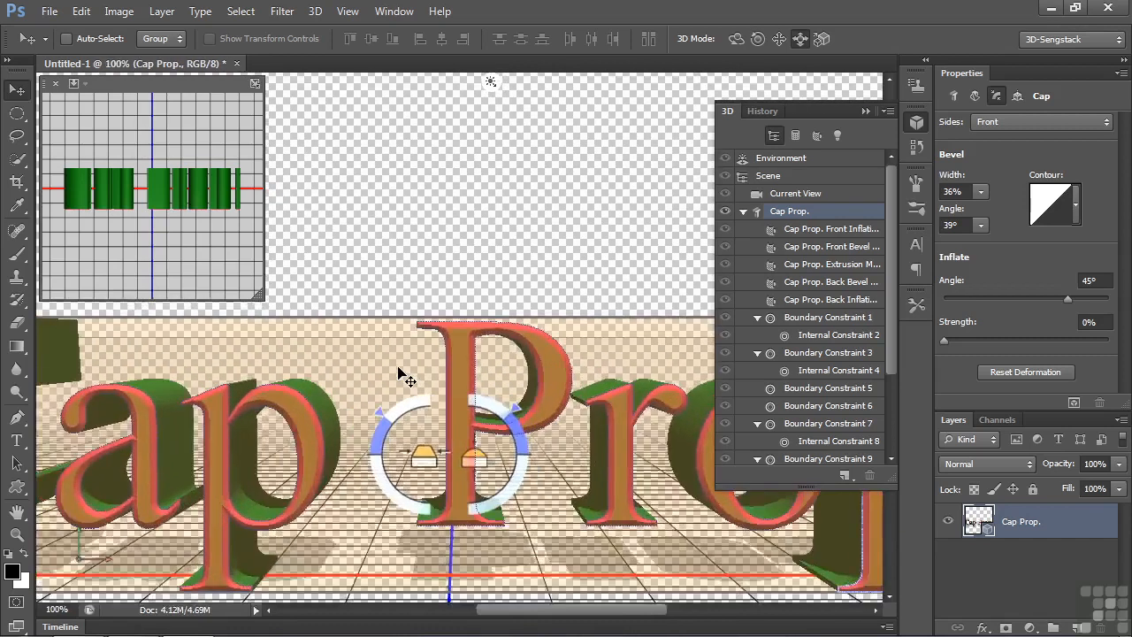
pyautogui.moveTo(376, 541)
pyautogui.mouseDown()
pyautogui.moveTo(379, 600)
pyautogui.moveTo(372, 538)
pyautogui.mouseUp()
pyautogui.moveTo(348, 419); pyautogui.dragTo(347, 256)
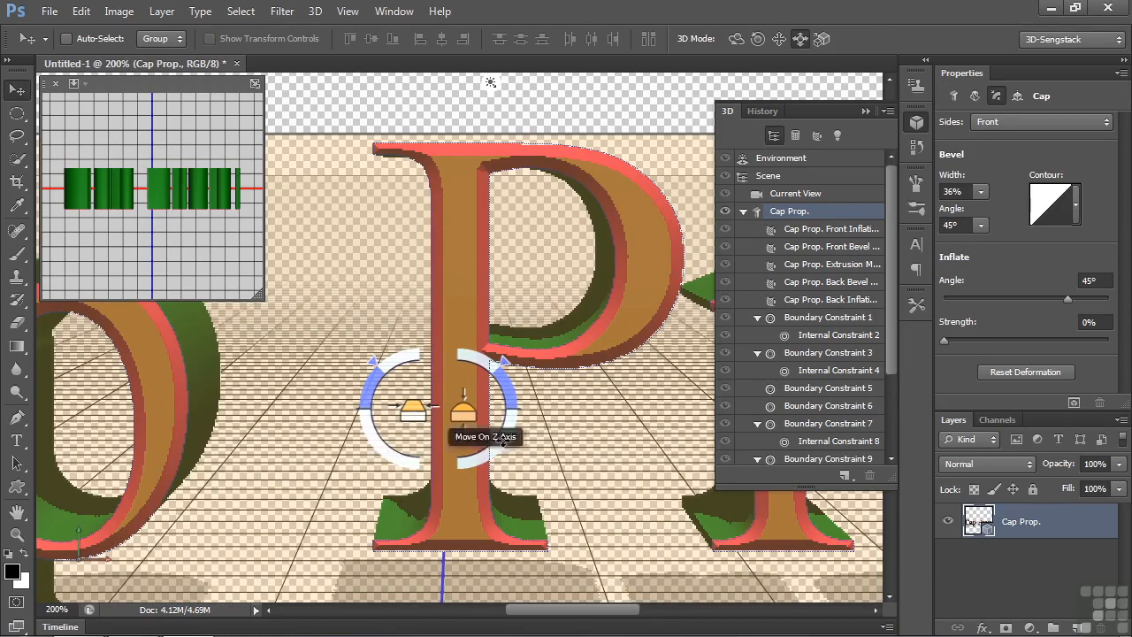
# - Try resetting the deformation from the Cap properties, and return the history to the last Set Bevel Angle state
pyautogui.click(997, 375)
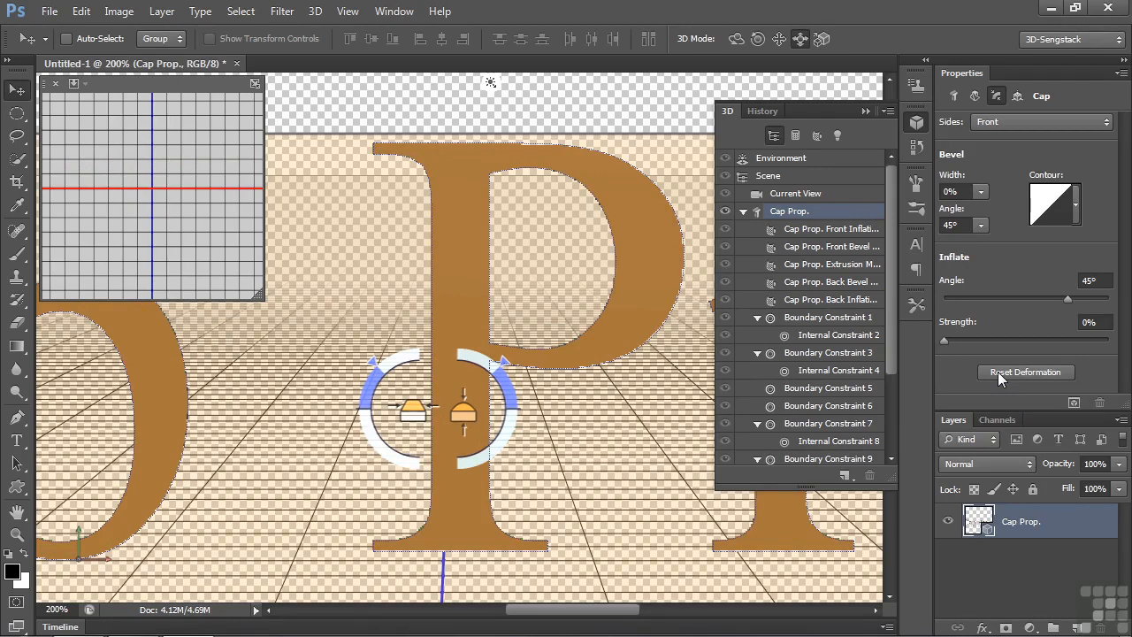
pyautogui.click(760, 113)
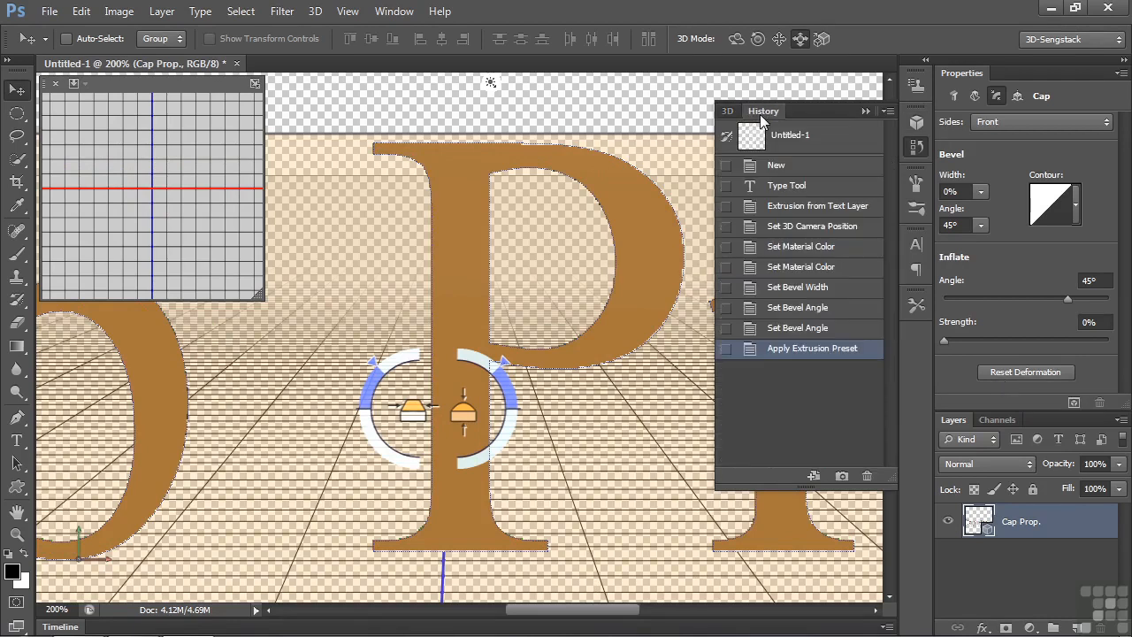
pyautogui.click(808, 329)
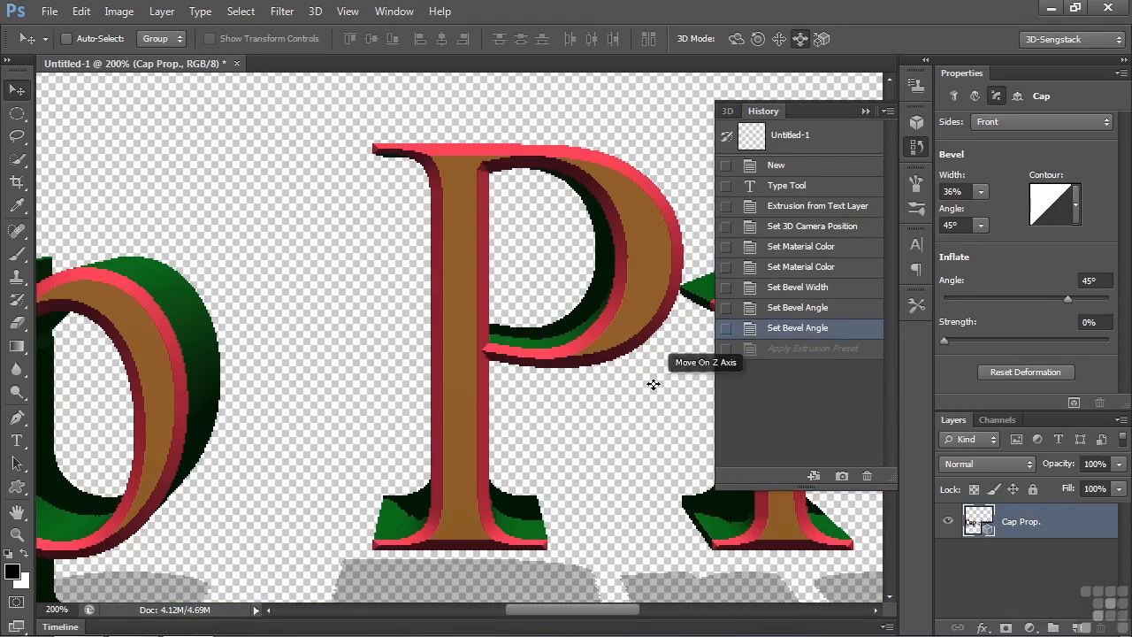
# - Reset all deformations on the Cap Prop. mesh from its Deform properties
pyautogui.click(727, 111)
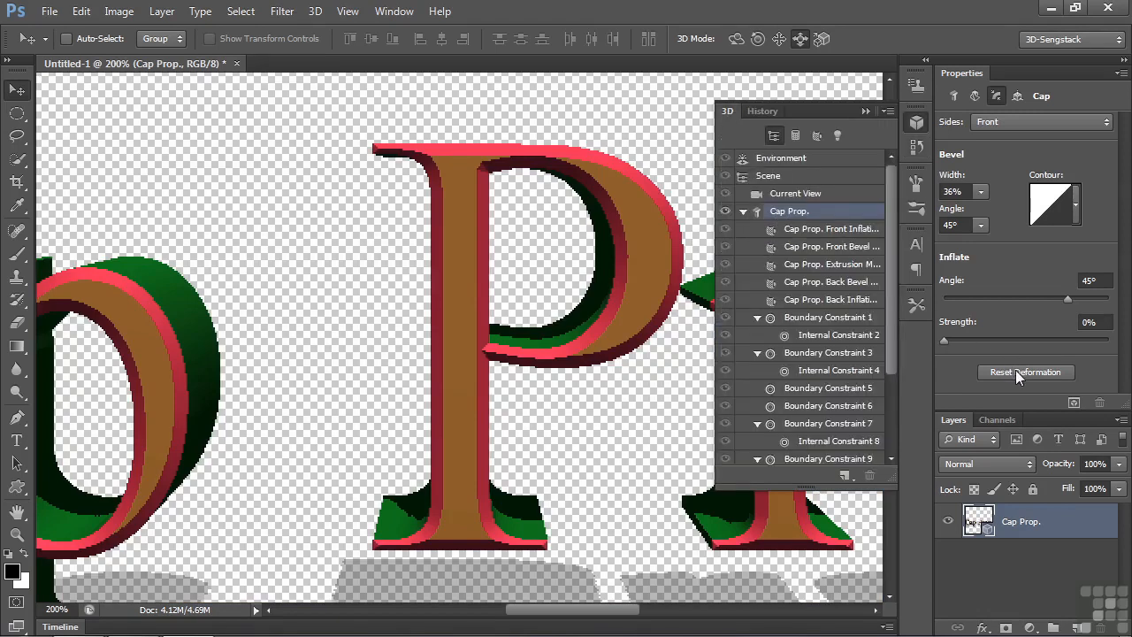
pyautogui.click(974, 95)
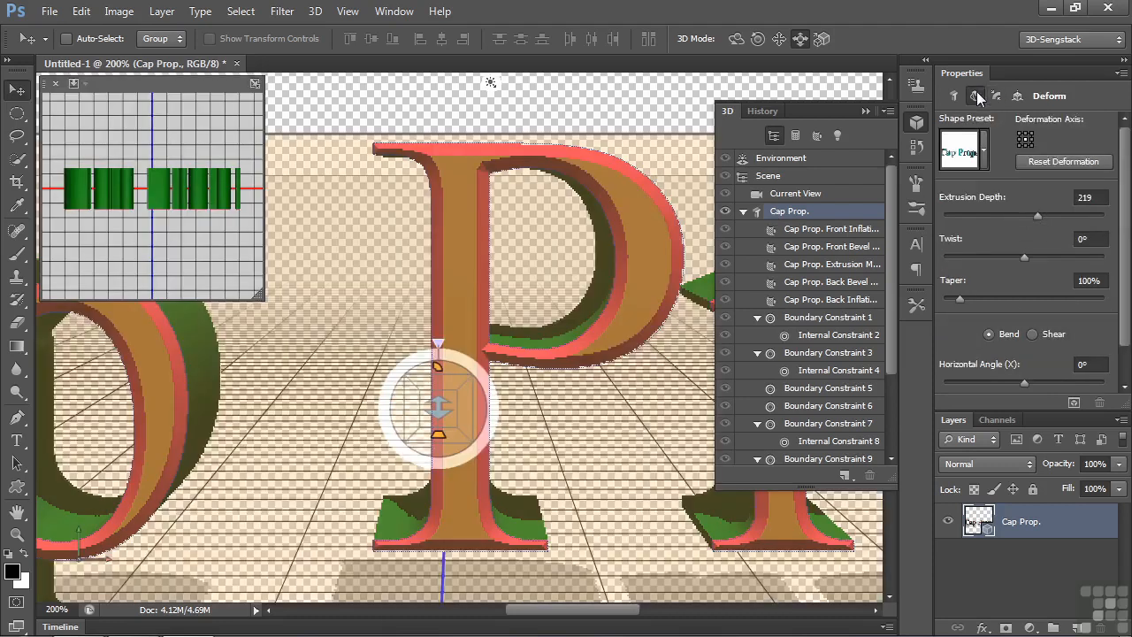
pyautogui.click(1060, 161)
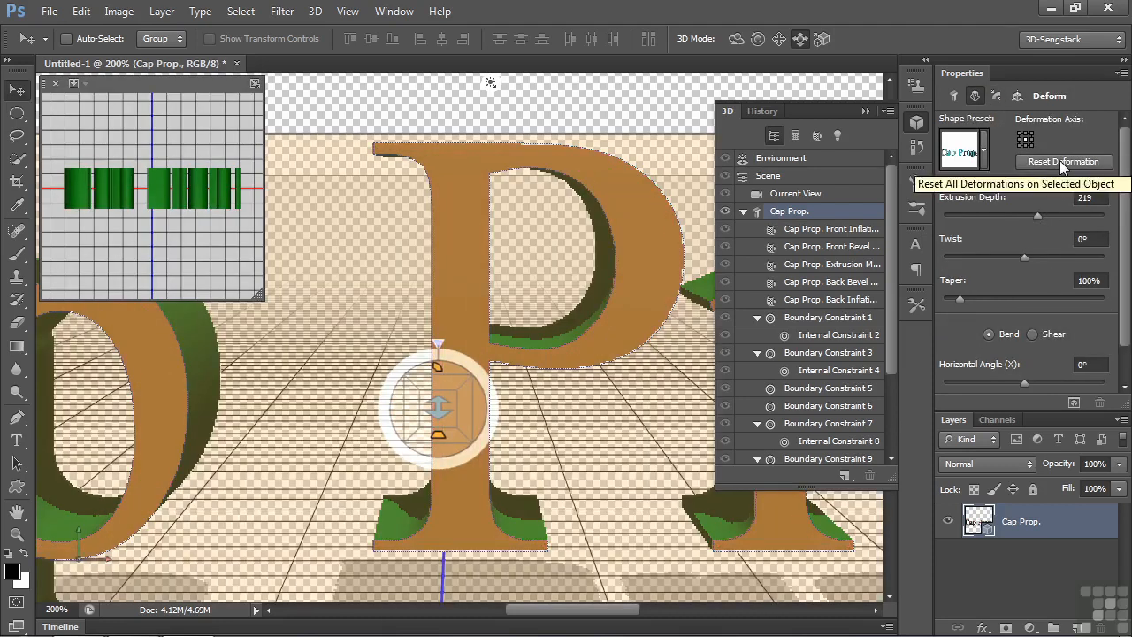
# - Inflate the front cap of the text mesh with an angle of -48° and a strength of 16%
pyautogui.click(996, 97)
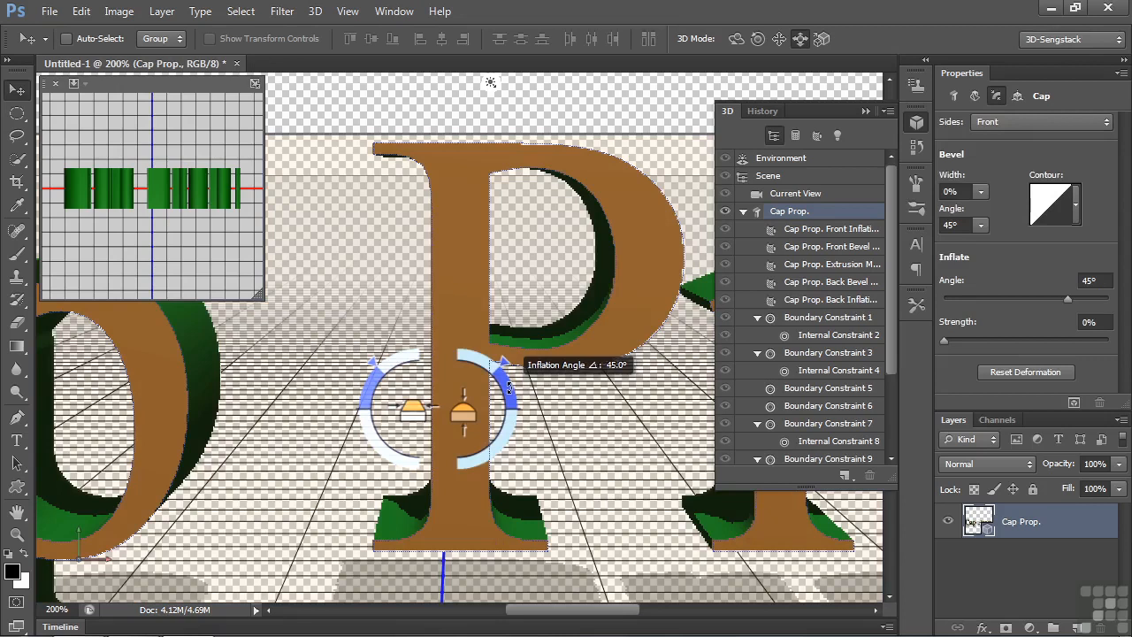
pyautogui.moveTo(463, 409)
pyautogui.mouseDown()
pyautogui.moveTo(465, 347)
pyautogui.moveTo(467, 431)
pyautogui.moveTo(470, 341)
pyautogui.moveTo(471, 417)
pyautogui.mouseUp()
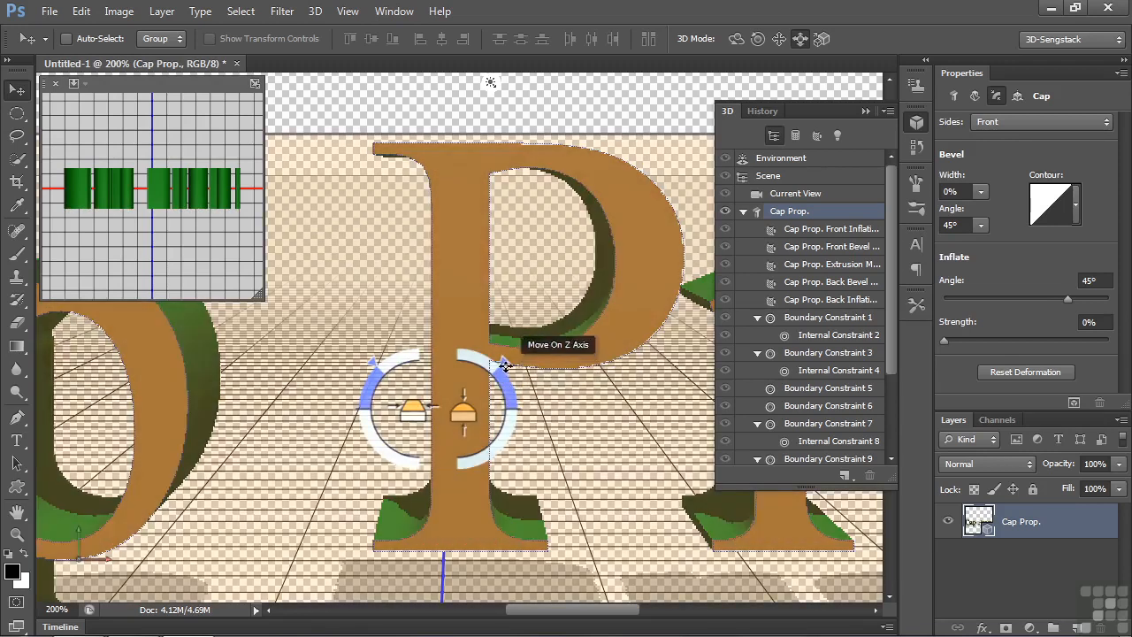
pyautogui.moveTo(499, 357); pyautogui.dragTo(476, 429)
pyautogui.moveTo(462, 413); pyautogui.dragTo(461, 360)
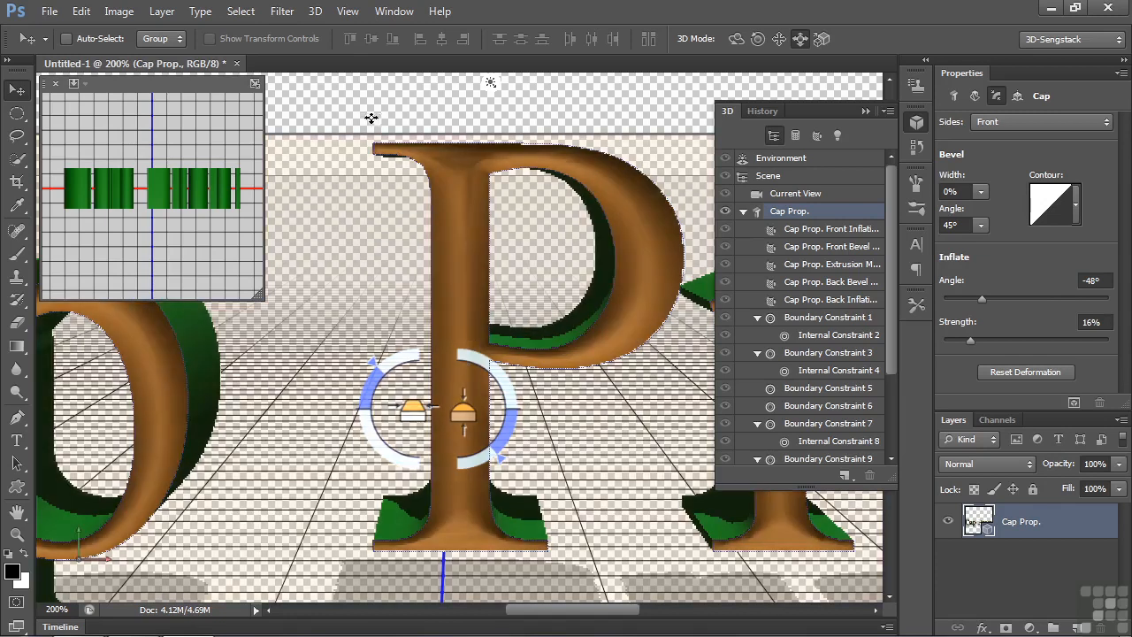
# - Rotate the text mesh about its vertical axis, and return the history to the first Set Inflation Height state
pyautogui.click(956, 94)
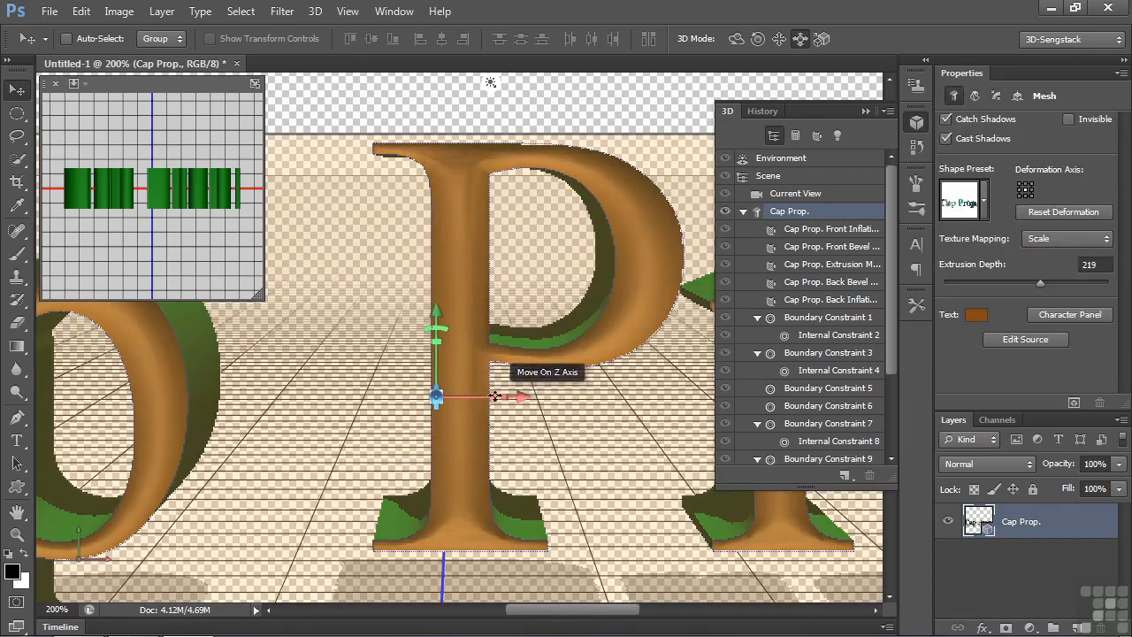
pyautogui.moveTo(497, 396); pyautogui.dragTo(5, 470)
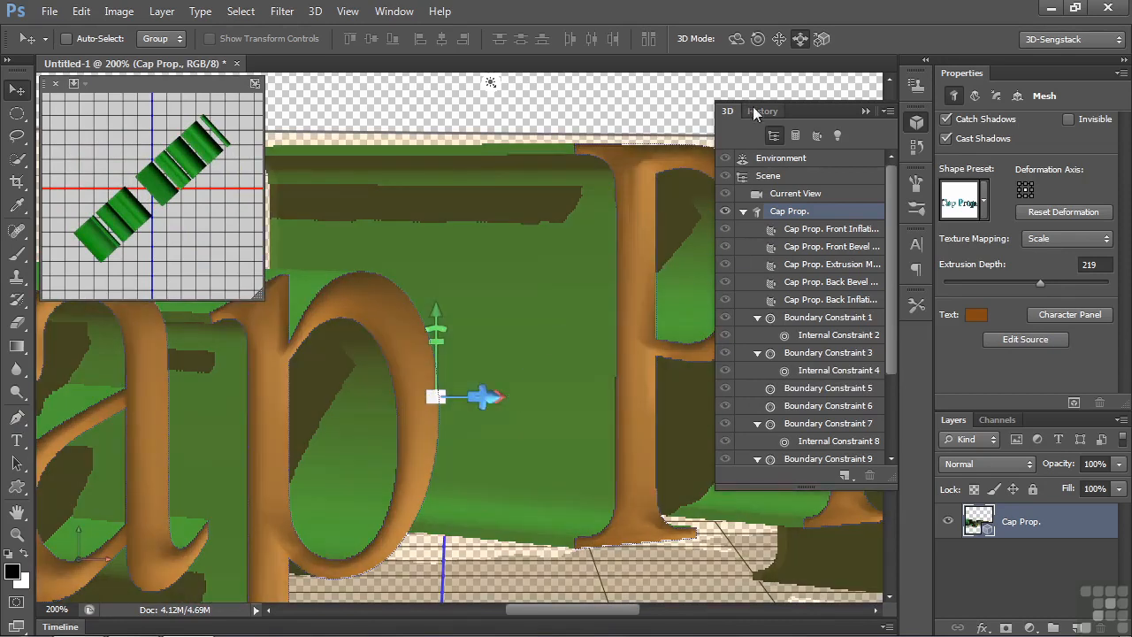
pyautogui.click(754, 111)
pyautogui.click(791, 368)
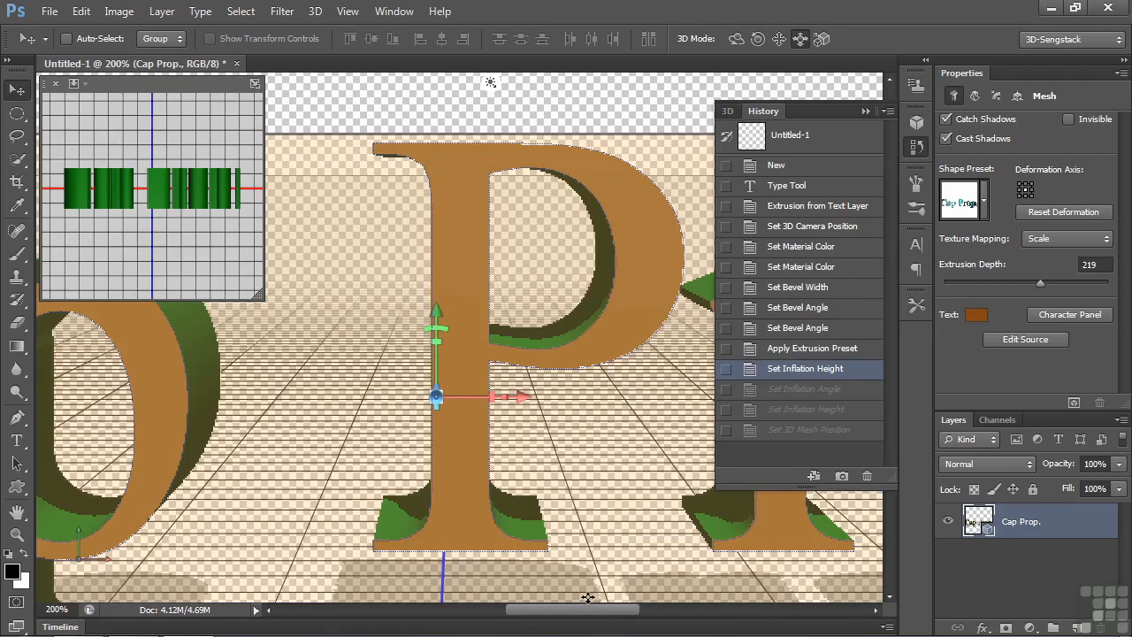
# - Slide the Cap Prop. text mesh farther back in the scene so that the whole text fits within the canvas
pyautogui.hotkey('ctrl', '0')
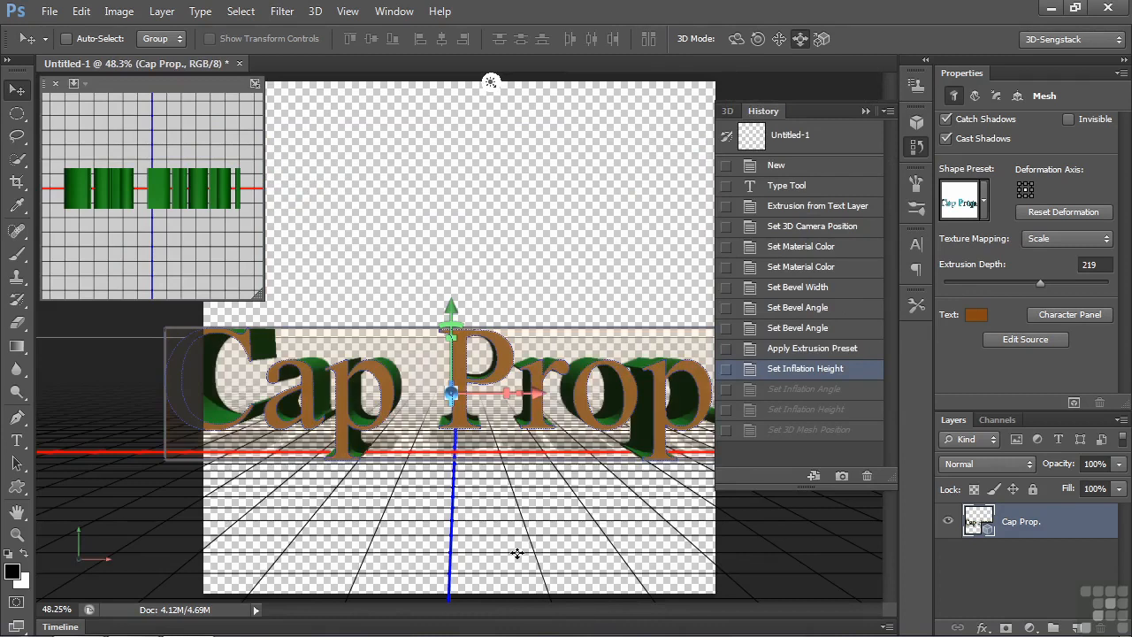
pyautogui.moveTo(517, 553); pyautogui.dragTo(531, 449)
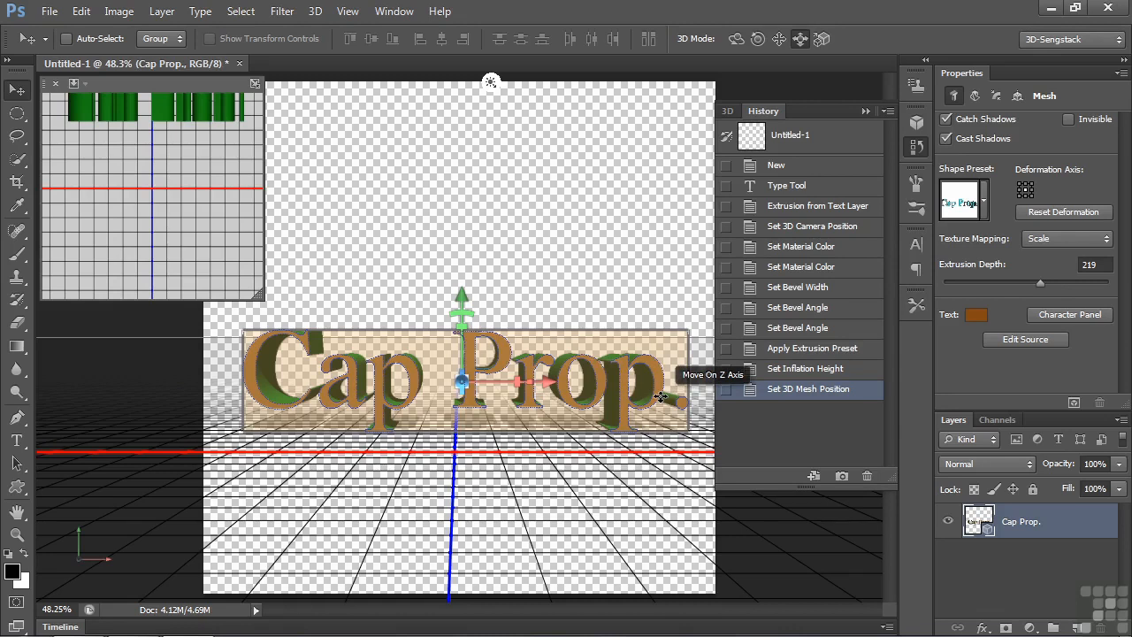
# - Examine the boundary and internal constraints of the Cap Prop. mesh to see which letter outlines they belong to
pyautogui.click(727, 110)
pyautogui.moveTo(892, 308); pyautogui.dragTo(901, 405)
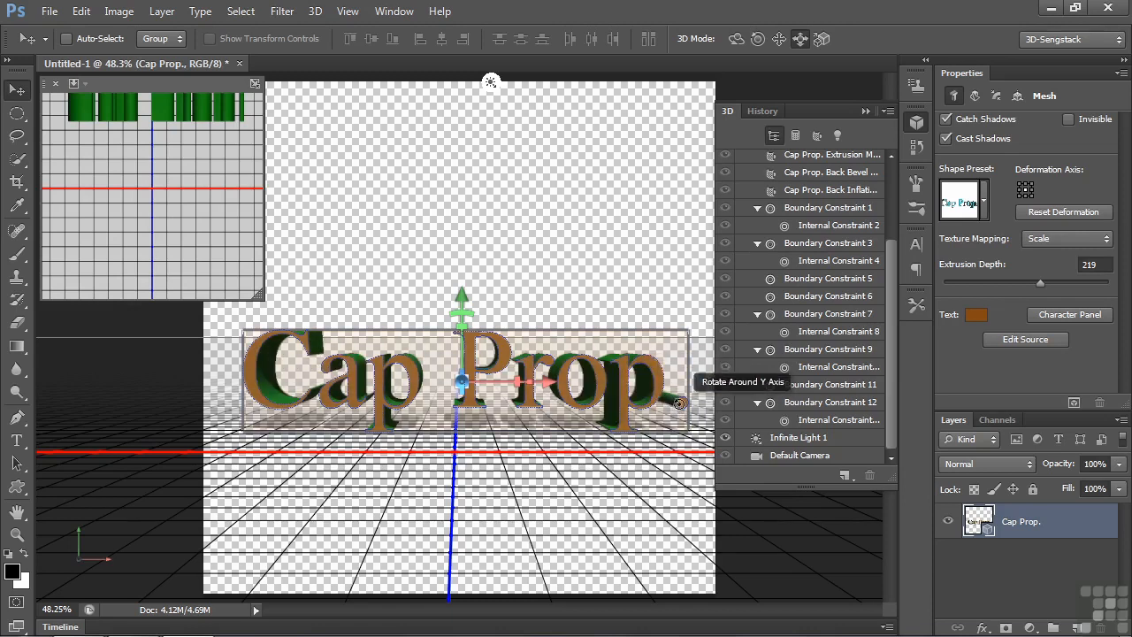
pyautogui.click(799, 209)
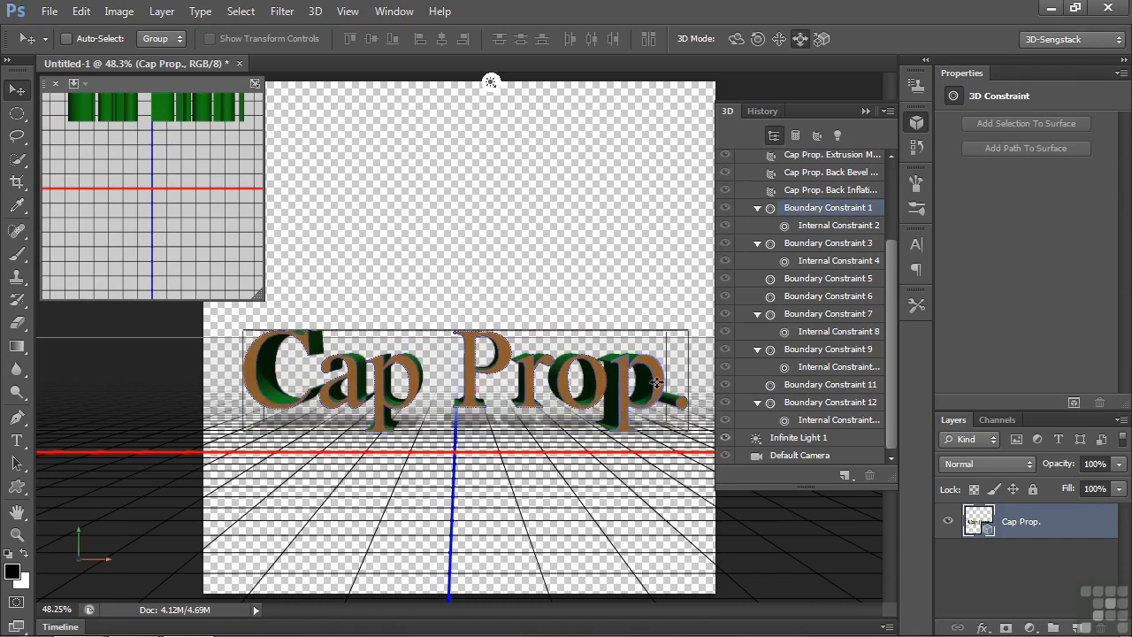
pyautogui.click(815, 228)
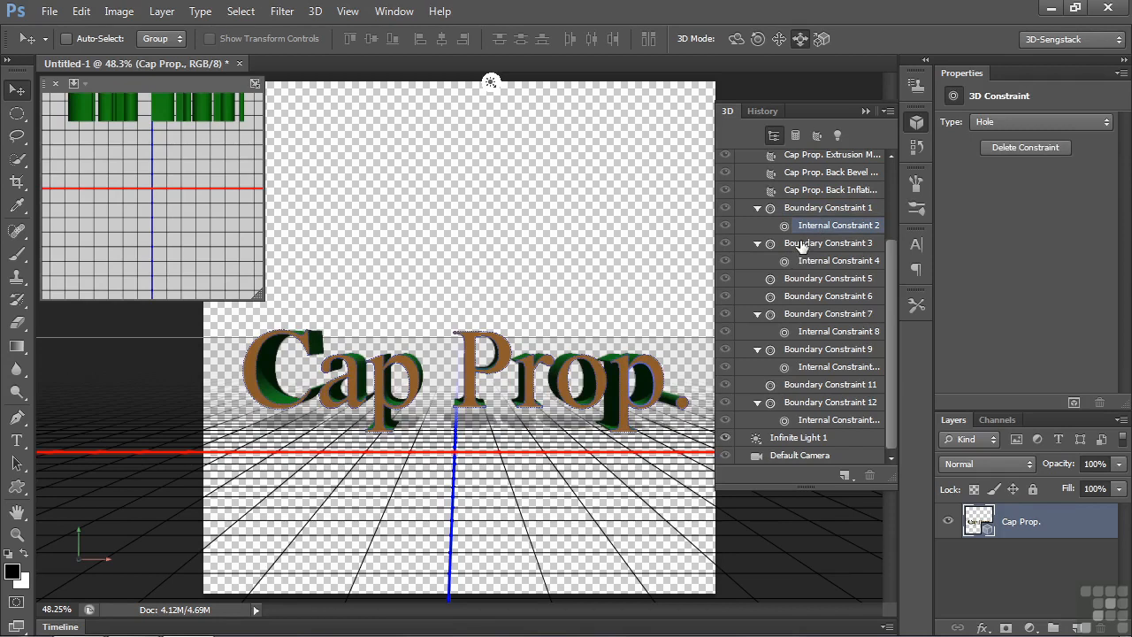
pyautogui.click(802, 245)
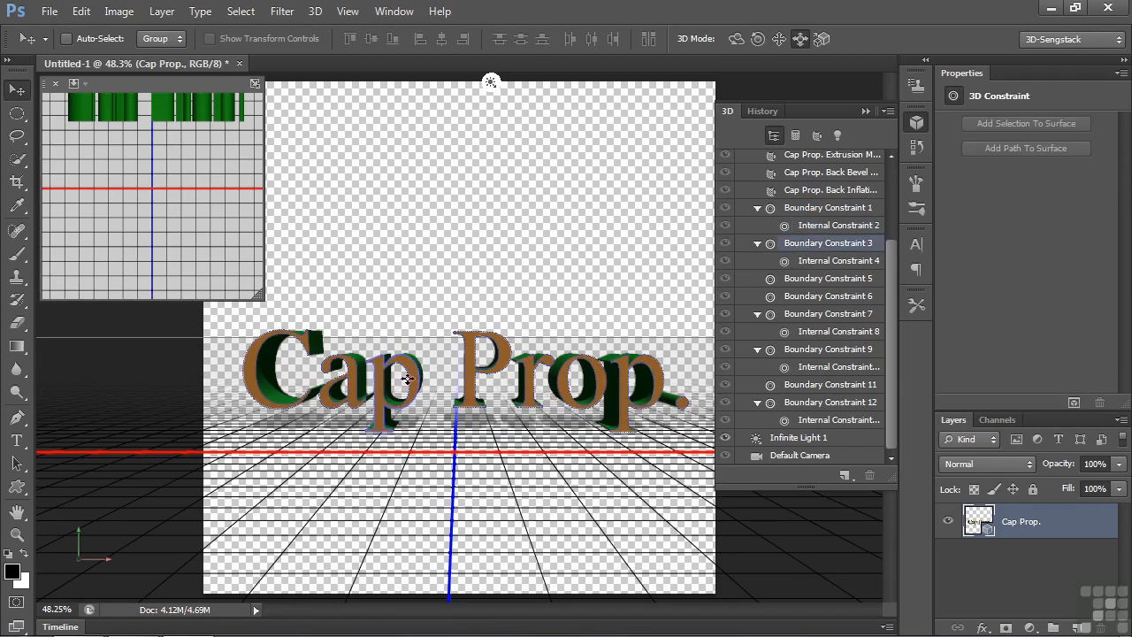
pyautogui.click(815, 281)
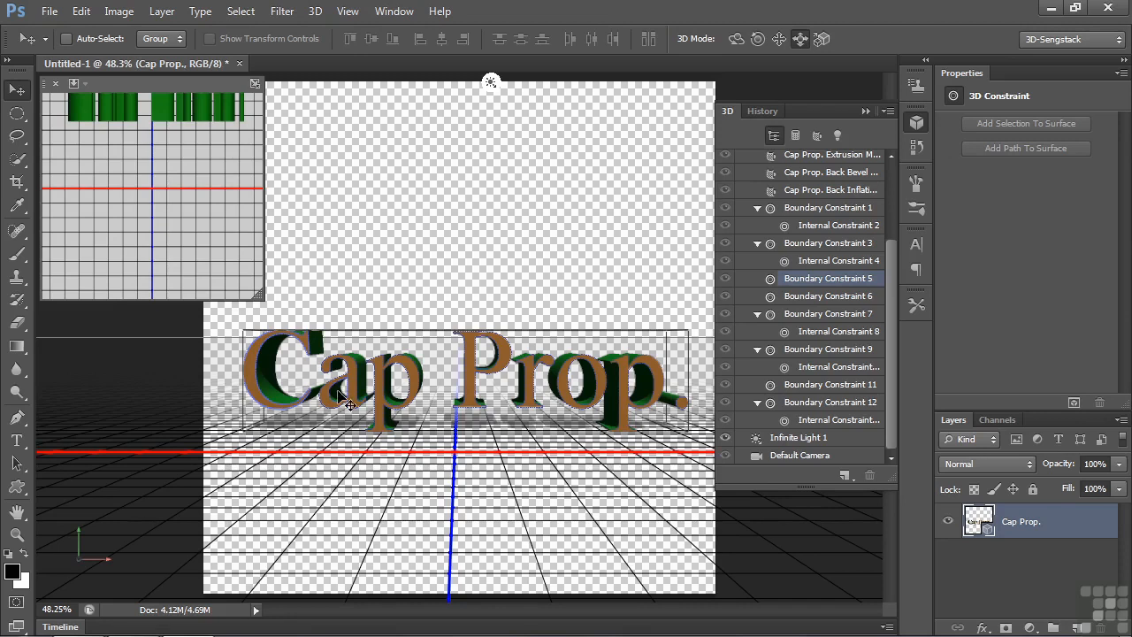
# - Set the type of the internal constraint inside the letter "a" to Active
pyautogui.scroll(5, 338, 393)
pyautogui.scroll(2, 339, 394)
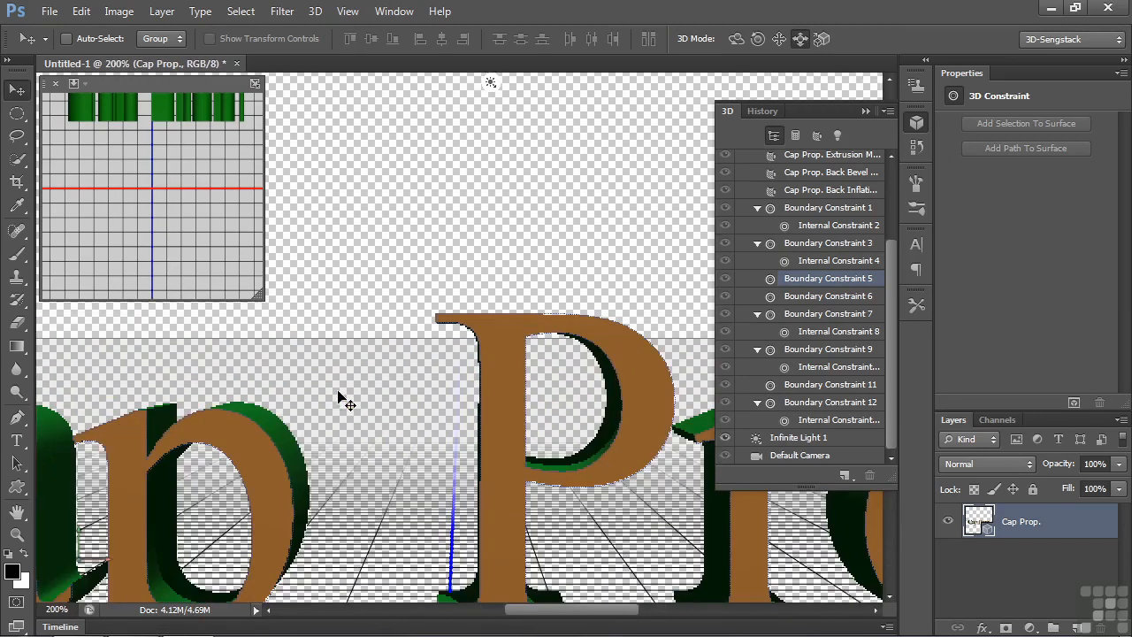
pyautogui.moveTo(352, 492); pyautogui.dragTo(834, 352)
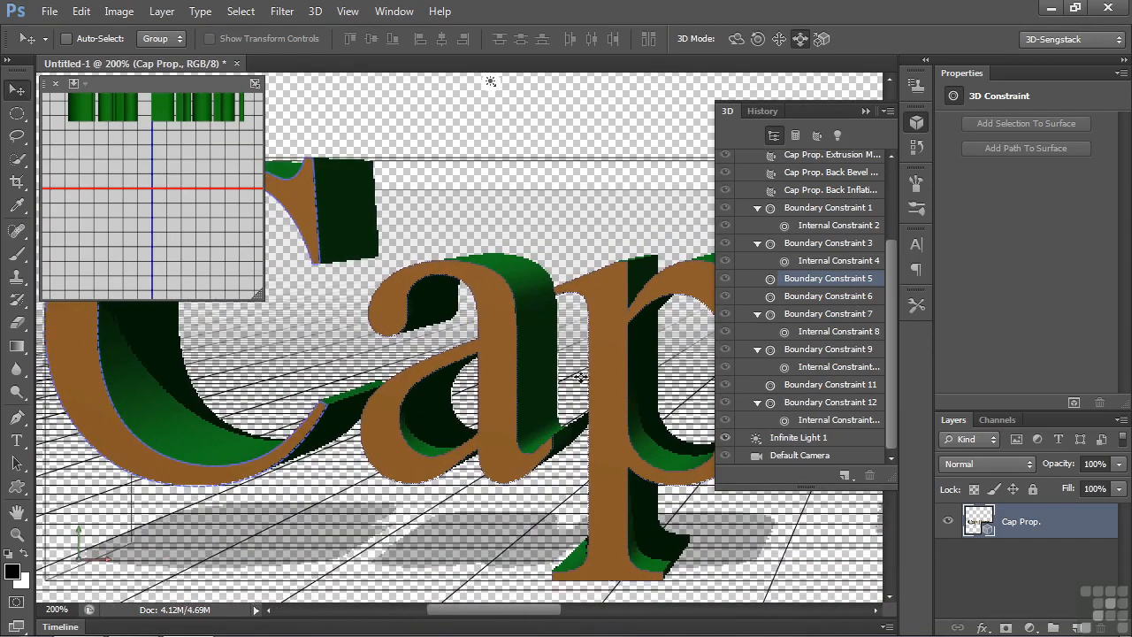
pyautogui.click(439, 371)
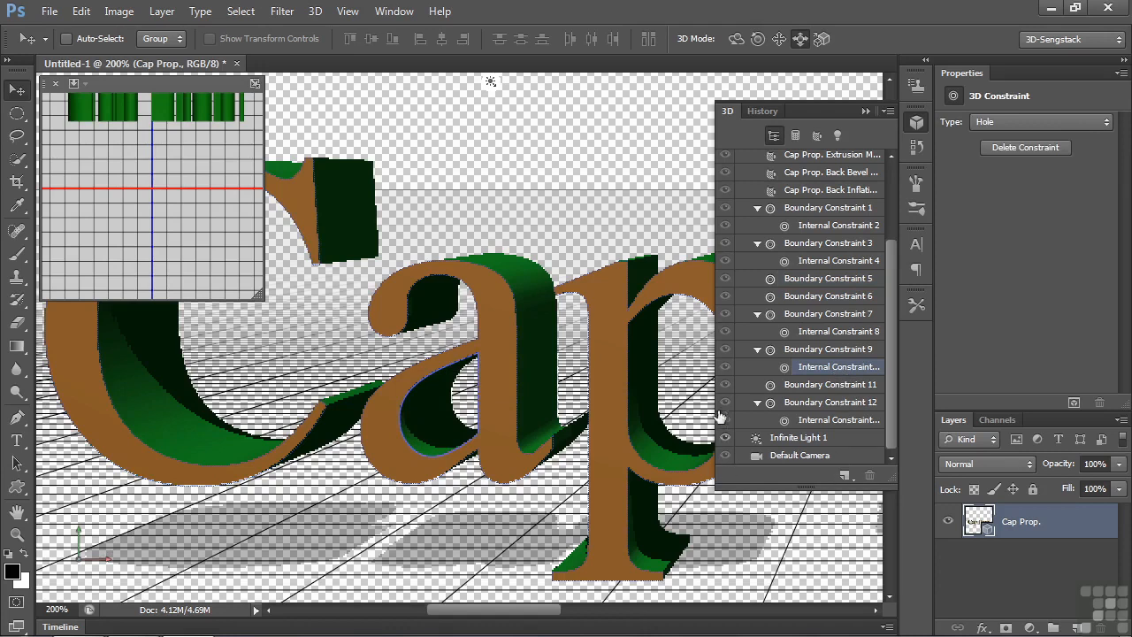
pyautogui.moveTo(715, 394); pyautogui.dragTo(682, 392)
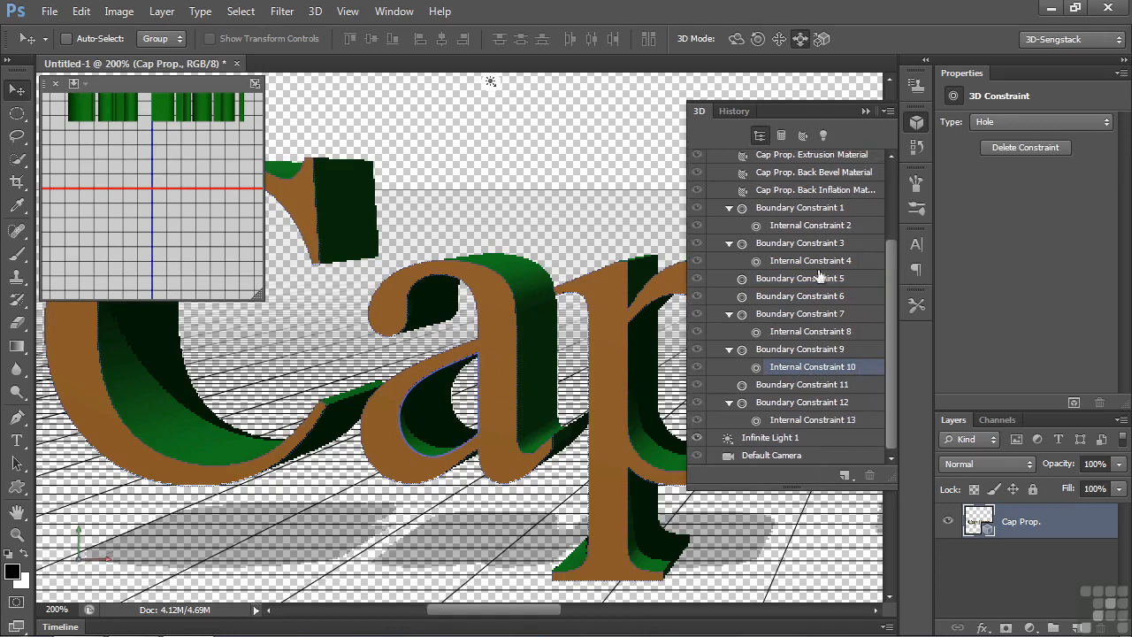
pyautogui.click(997, 121)
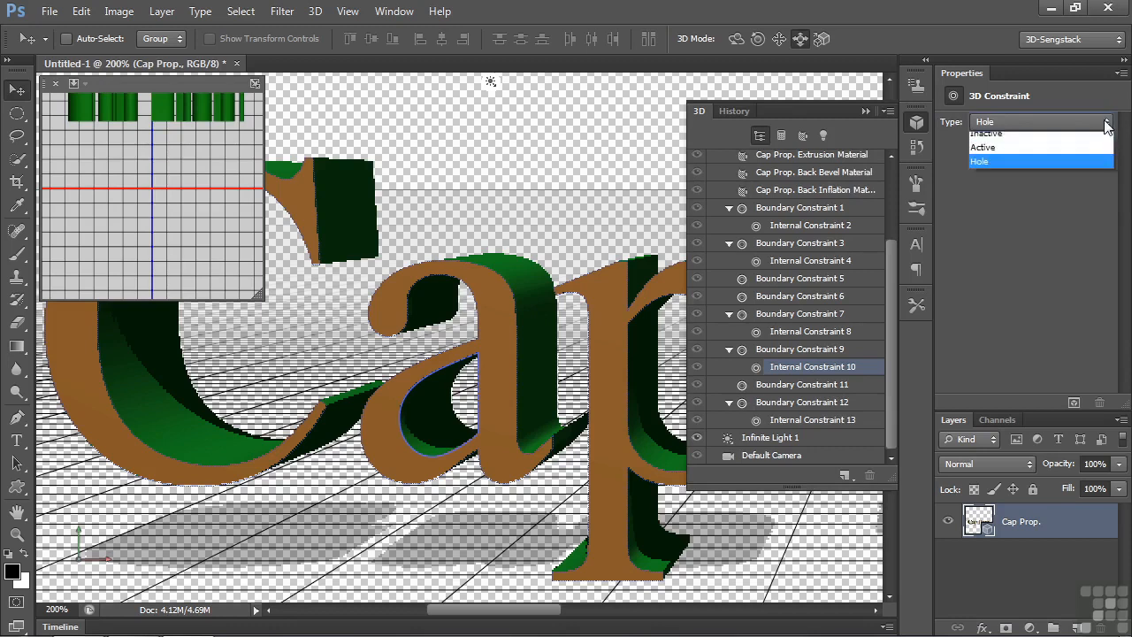
pyautogui.click(1026, 154)
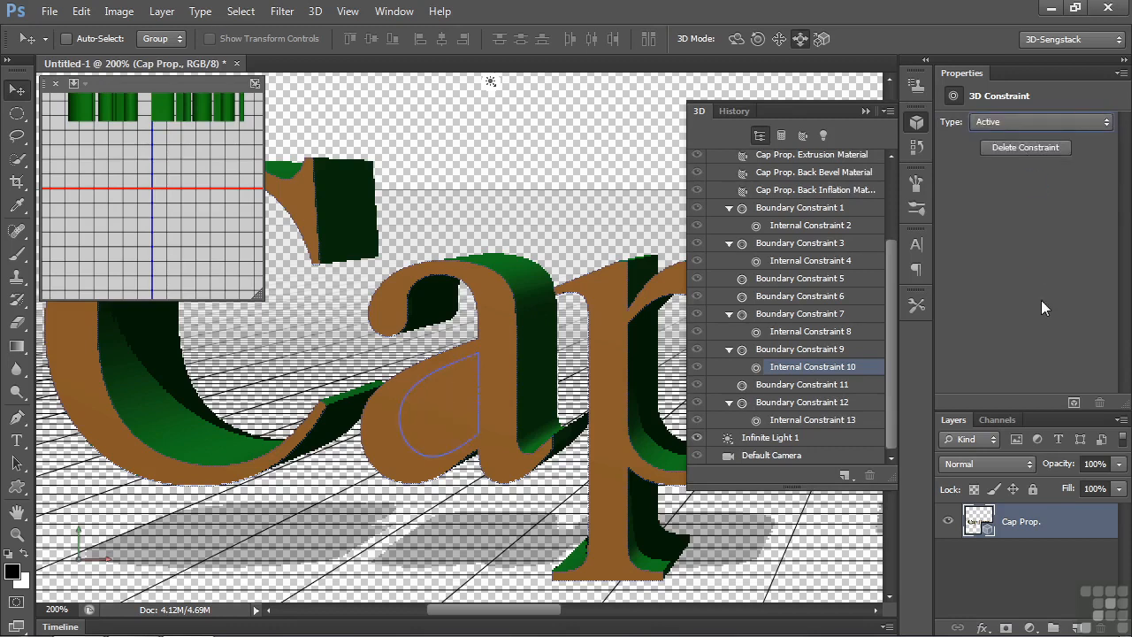
# - Try a 14% bevel width on the mesh's front cap, return it to 0%, and inflate the cap with a strength of 26%
pyautogui.moveTo(891, 302); pyautogui.dragTo(891, 231)
pyautogui.click(752, 212)
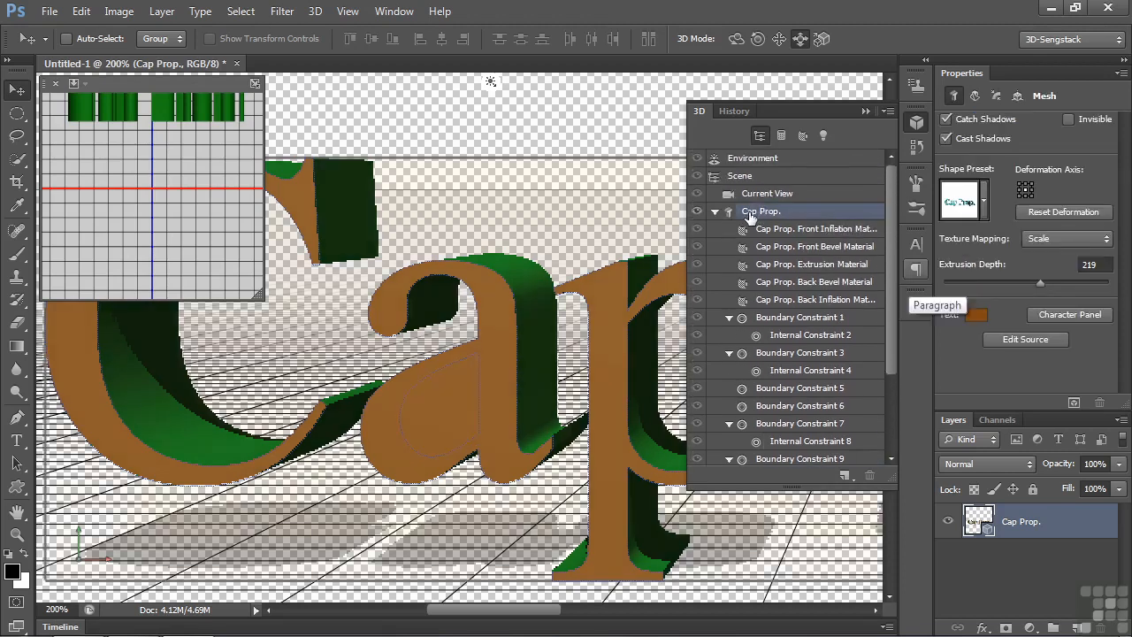
pyautogui.click(998, 98)
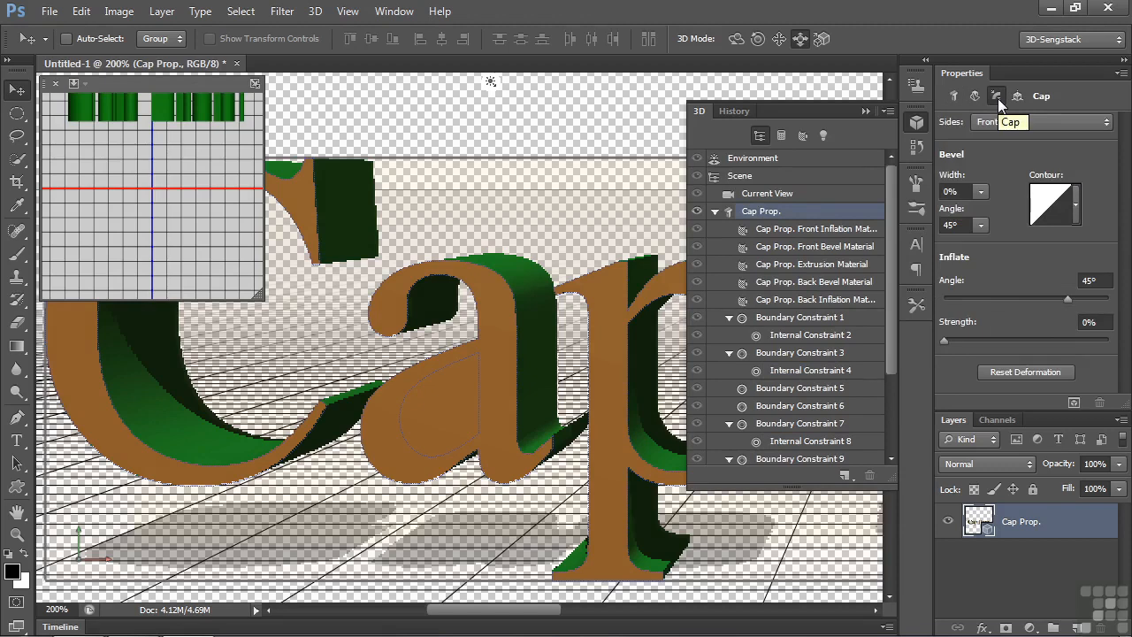
pyautogui.click(981, 192)
pyautogui.moveTo(978, 210); pyautogui.dragTo(993, 210)
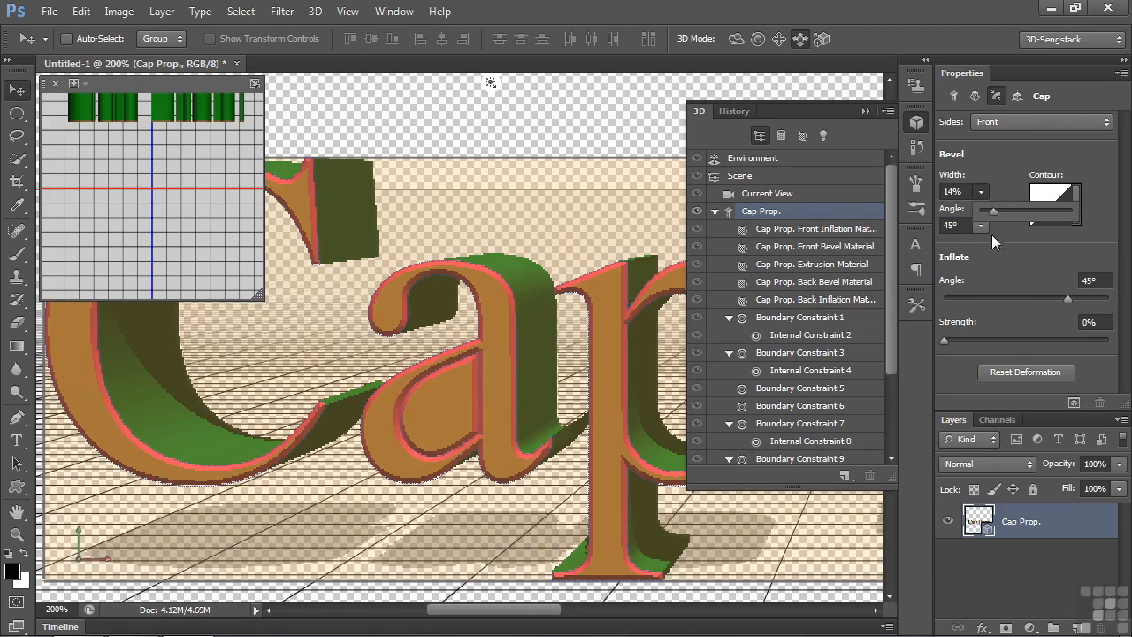
pyautogui.moveTo(995, 209); pyautogui.dragTo(978, 210)
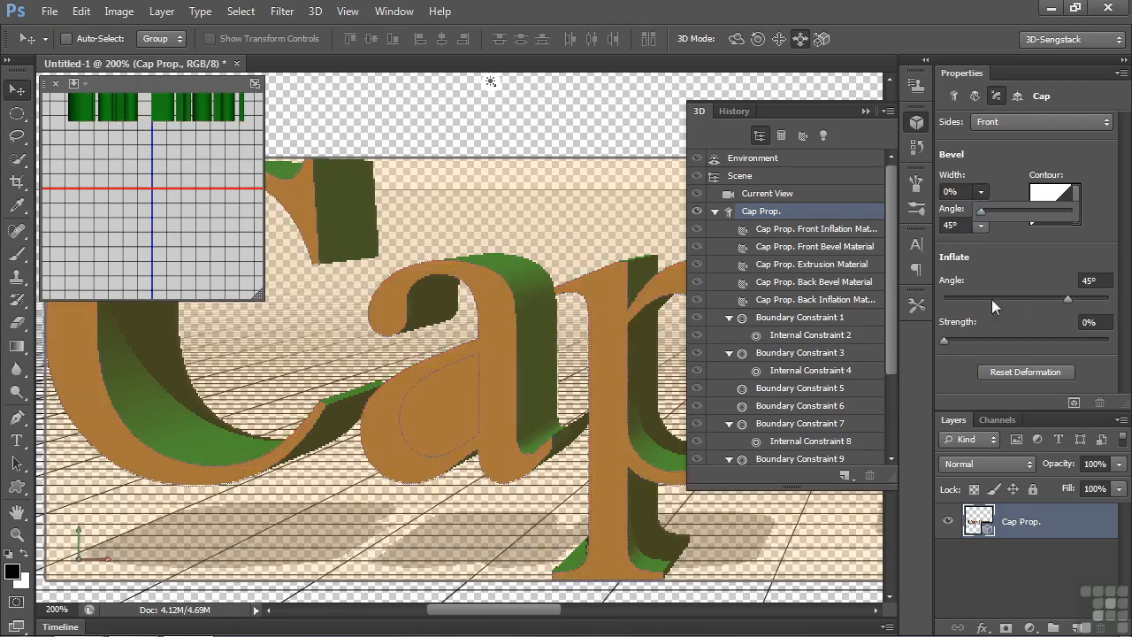
pyautogui.moveTo(946, 340); pyautogui.dragTo(982, 352)
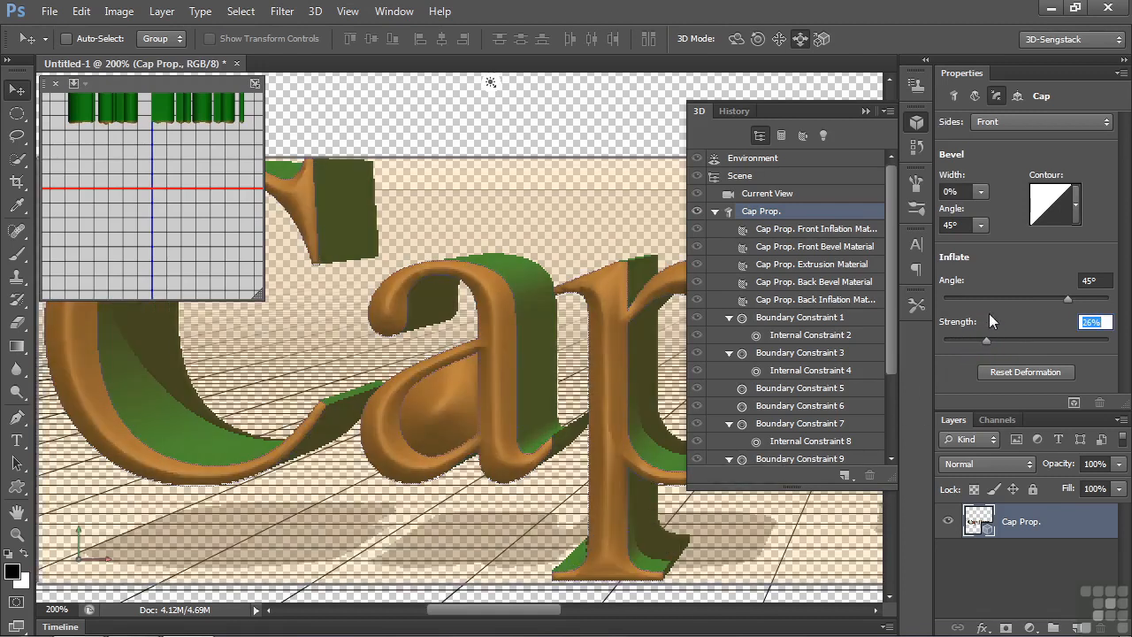
# - Set the type of the internal constraint inside the final letter "p" of "Prop." to Active
pyautogui.moveTo(518, 618); pyautogui.dragTo(654, 620)
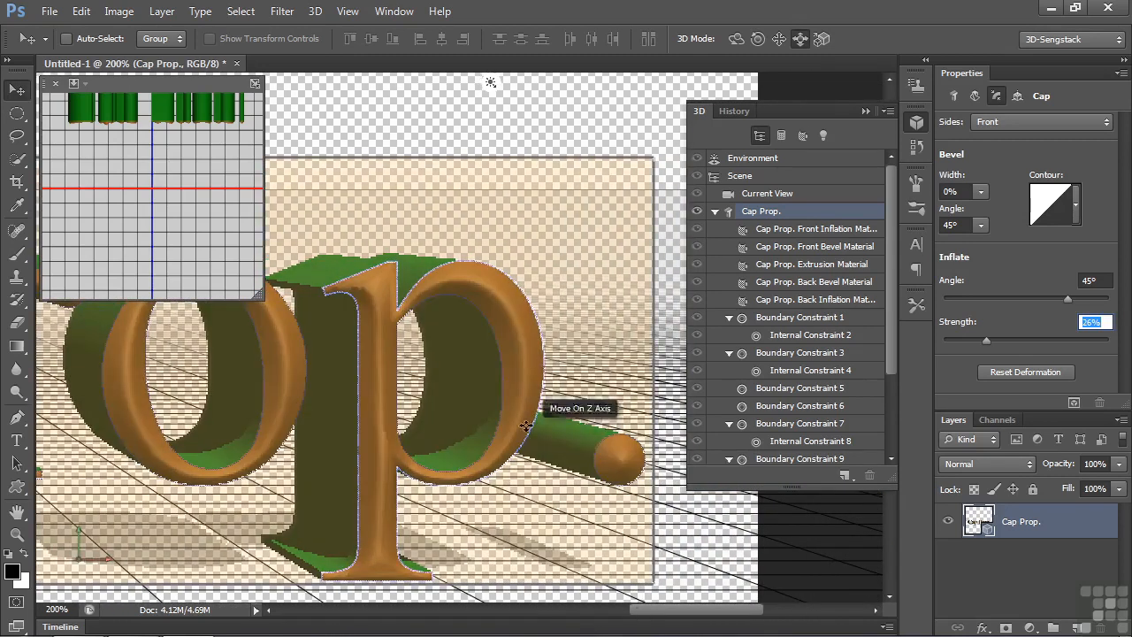
pyautogui.click(504, 380)
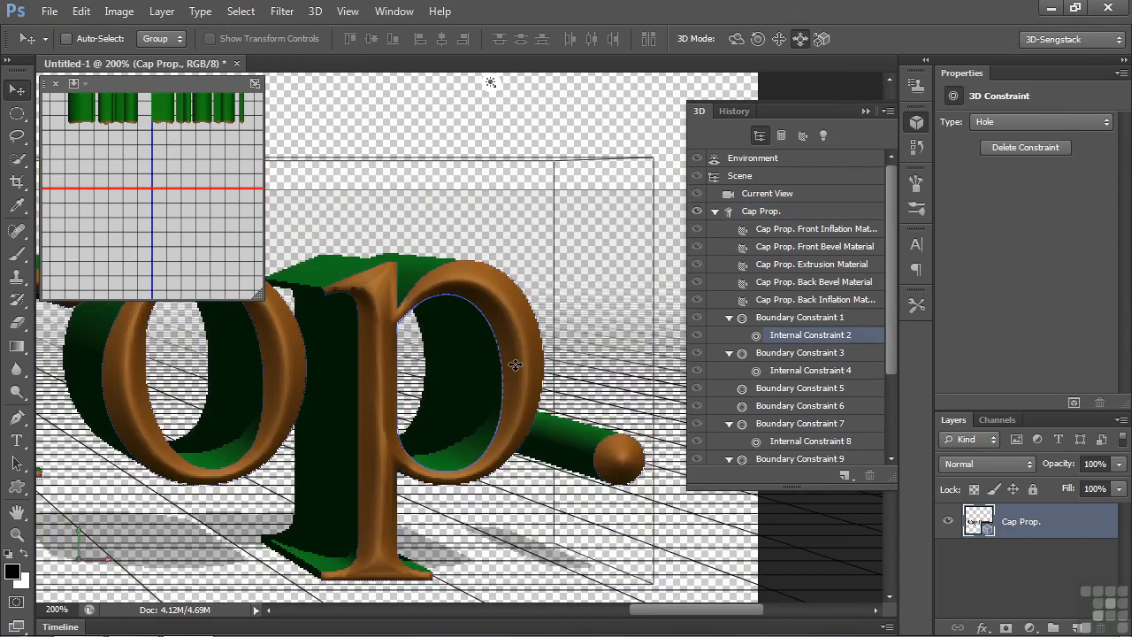
pyautogui.click(1111, 127)
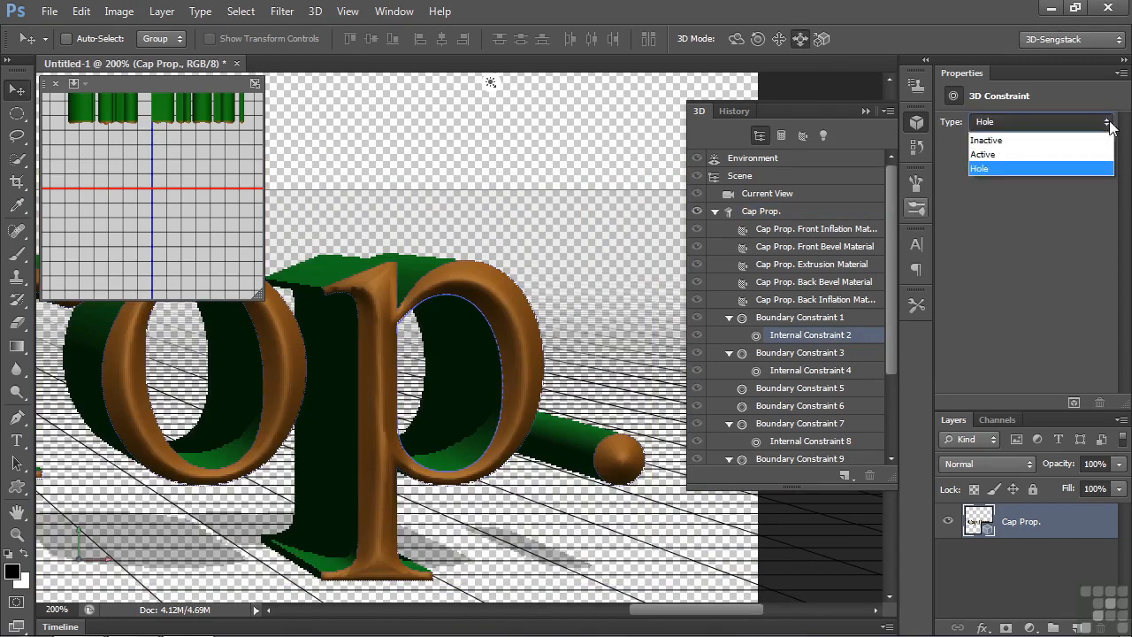
pyautogui.click(1029, 154)
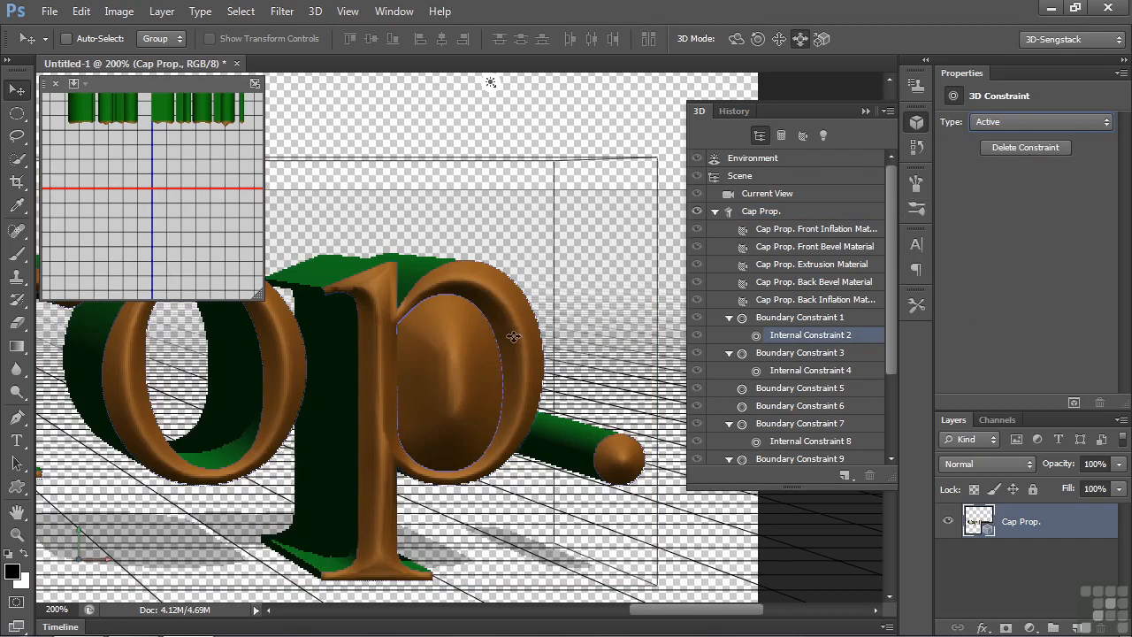